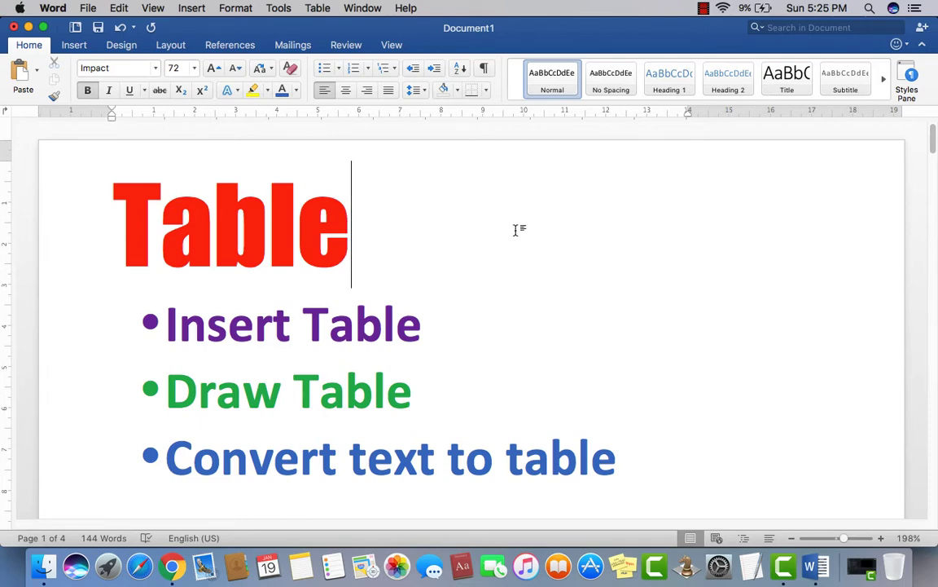
# - Insert a blank page from the empty line below the list of table methods
pyautogui.click(432, 328)
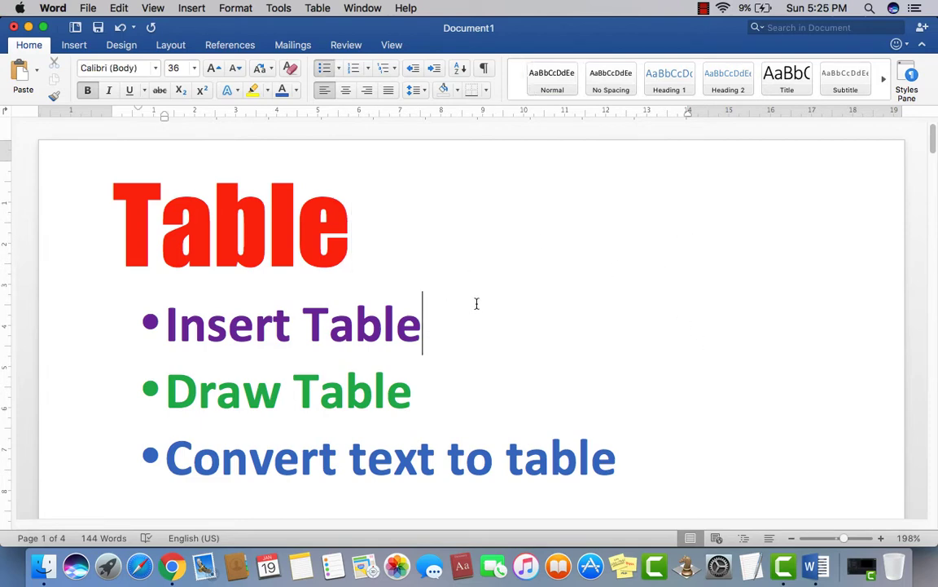
pyautogui.scroll(-2, 478, 303)
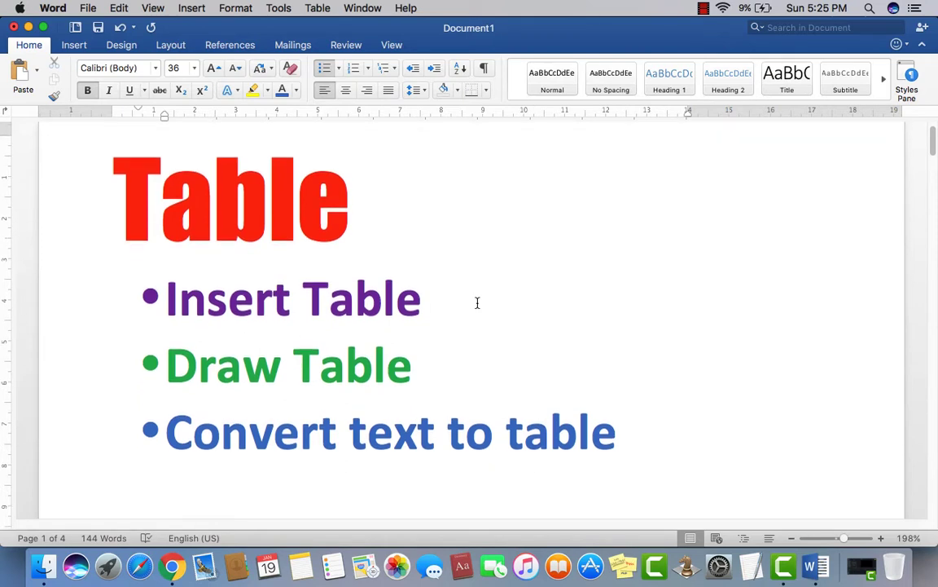
pyautogui.scroll(-10, 477, 303)
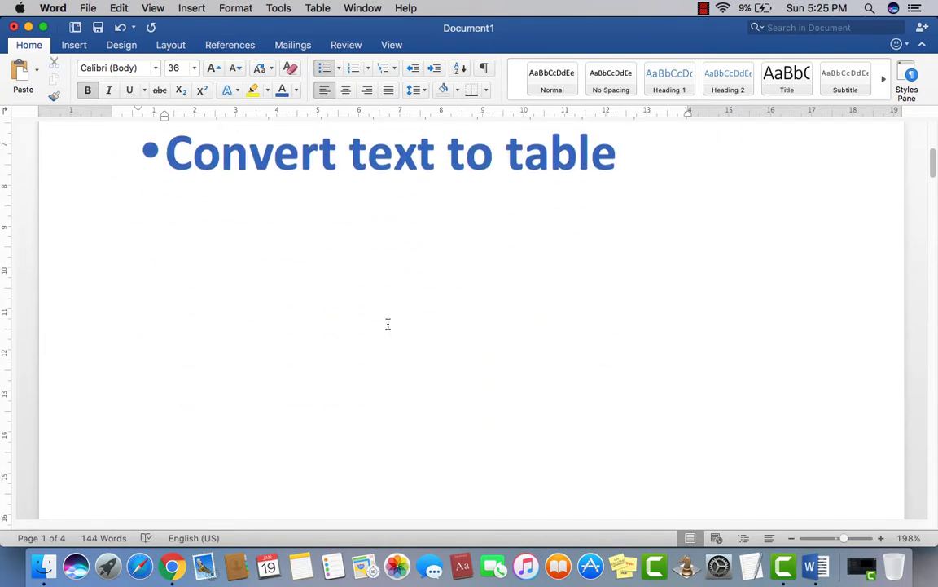
pyautogui.click(360, 304)
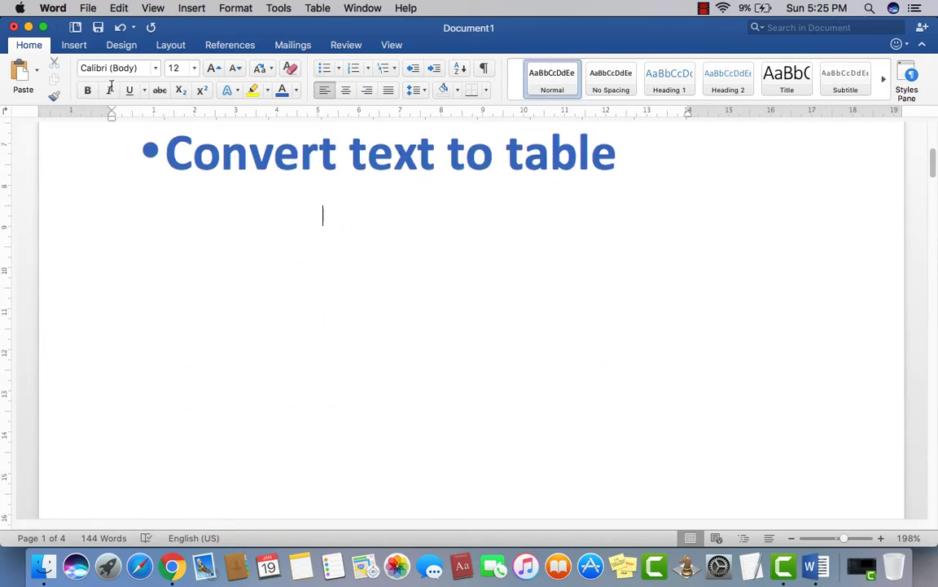
pyautogui.click(70, 46)
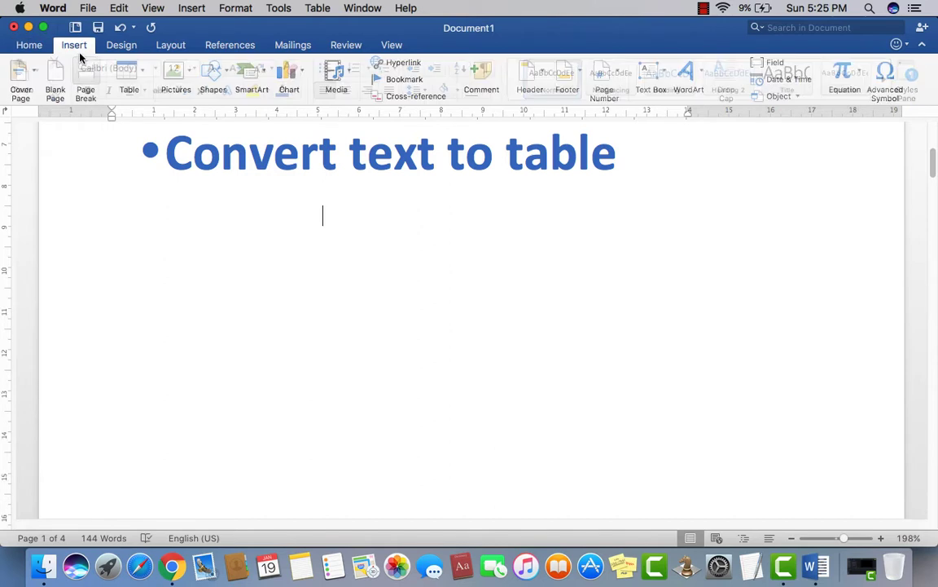
pyautogui.click(155, 200)
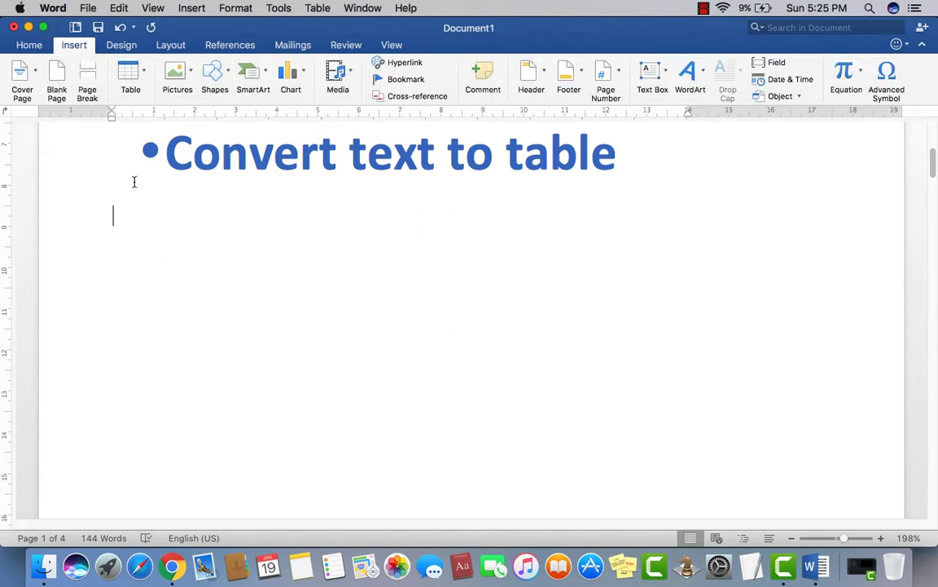
pyautogui.click(59, 88)
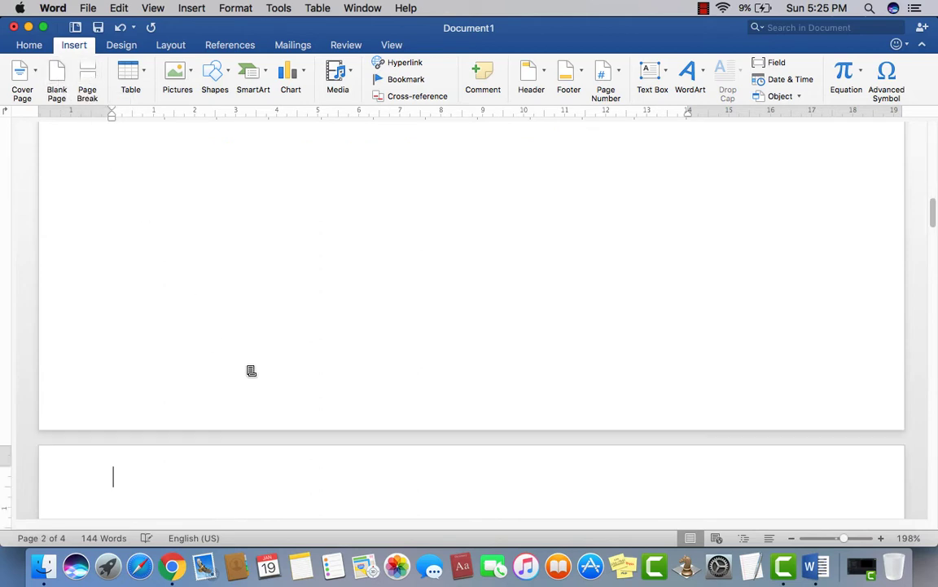
pyautogui.scroll(-2, 247, 352)
pyautogui.scroll(-5, 247, 352)
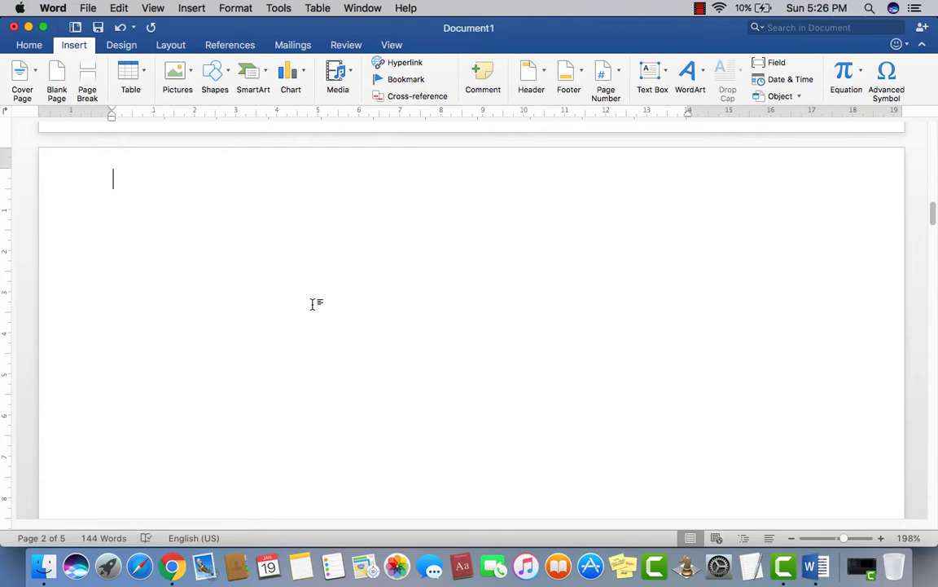
# - Open the Table dropdown grid on the Insert tab
pyautogui.click(145, 71)
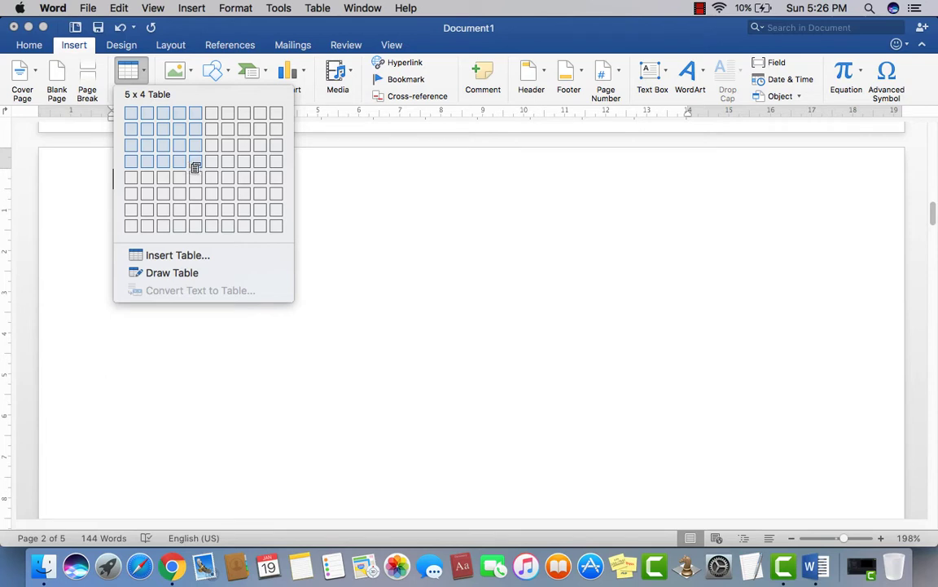
# - Insert a 5 x 4 table with headers S.No, Name, Phone, City and Address
pyautogui.click(192, 167)
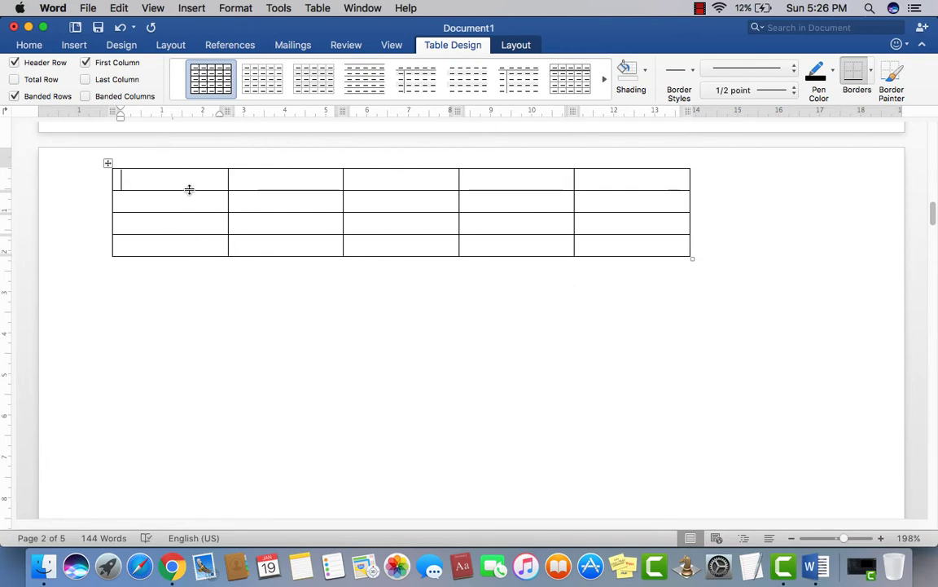
pyautogui.write('S.No')
pyautogui.press('Tab')
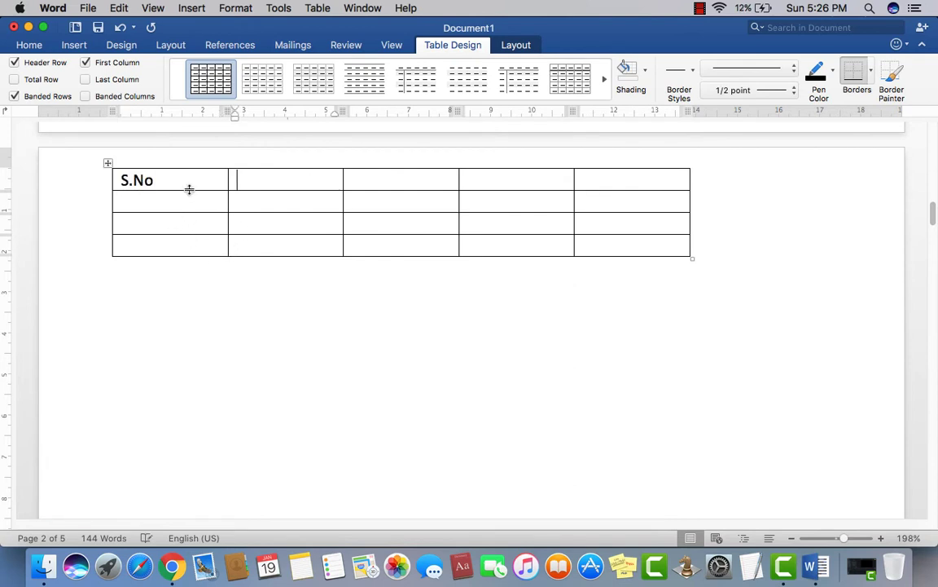
pyautogui.write('Name')
pyautogui.press('Tab')
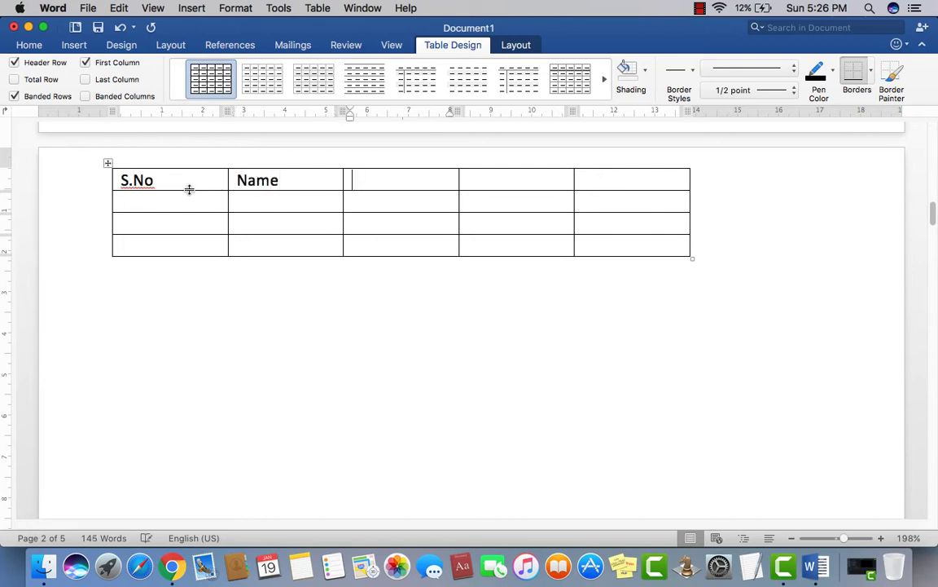
pyautogui.write('Phone')
pyautogui.press('Tab')
pyautogui.write('Ci')
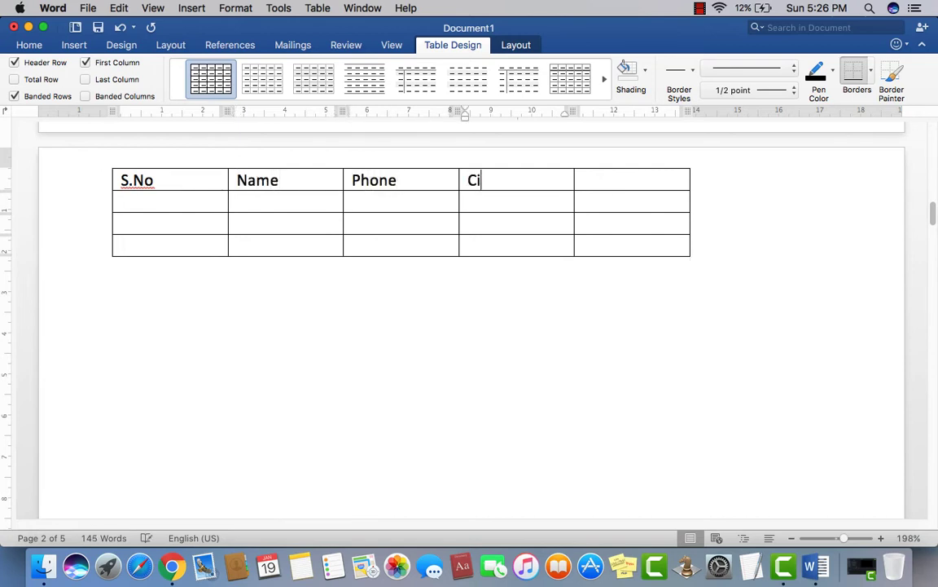
pyautogui.write('ty')
pyautogui.press('Tab')
pyautogui.write('Addr')
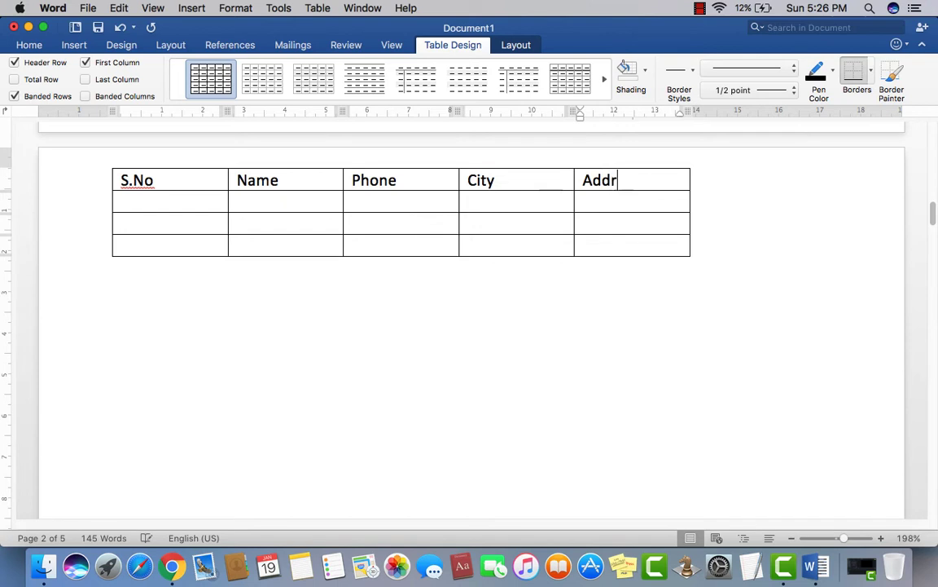
pyautogui.write('ess')
pyautogui.click(172, 202)
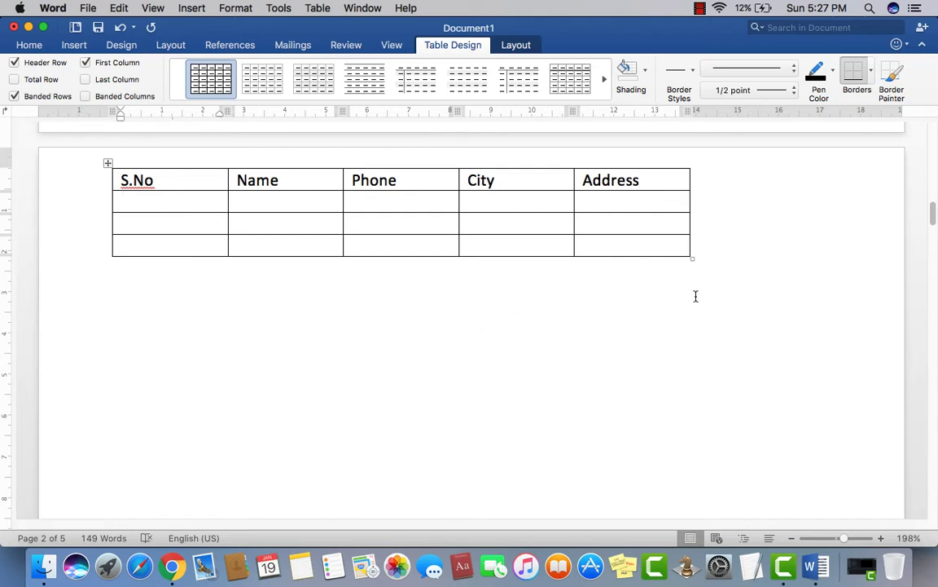
# - Stretch the header table wider and taller by its bottom-right resize handle
pyautogui.moveTo(692, 260)
pyautogui.mouseDown()
pyautogui.moveTo(802, 302)
pyautogui.moveTo(586, 230)
pyautogui.moveTo(731, 294)
pyautogui.mouseUp()
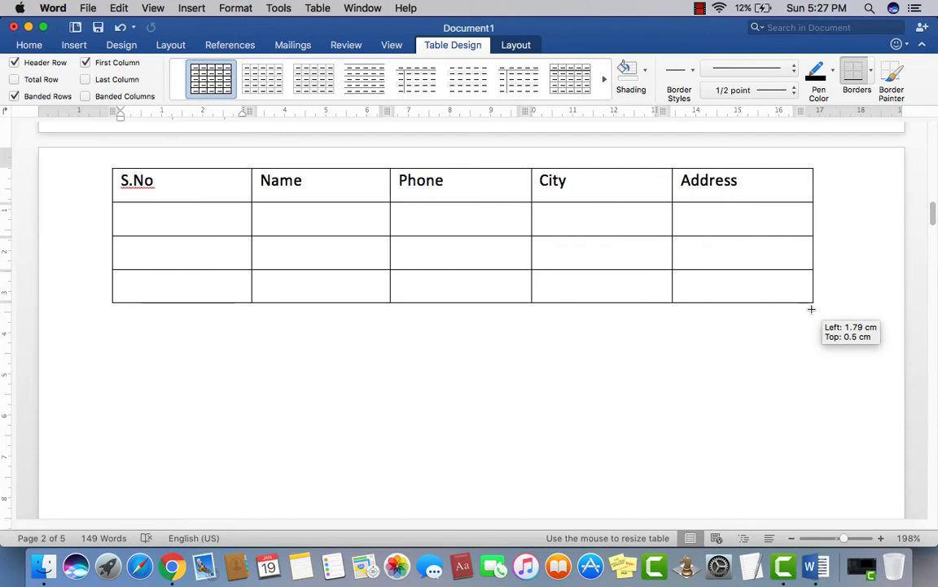
pyautogui.moveTo(731, 295); pyautogui.dragTo(816, 305)
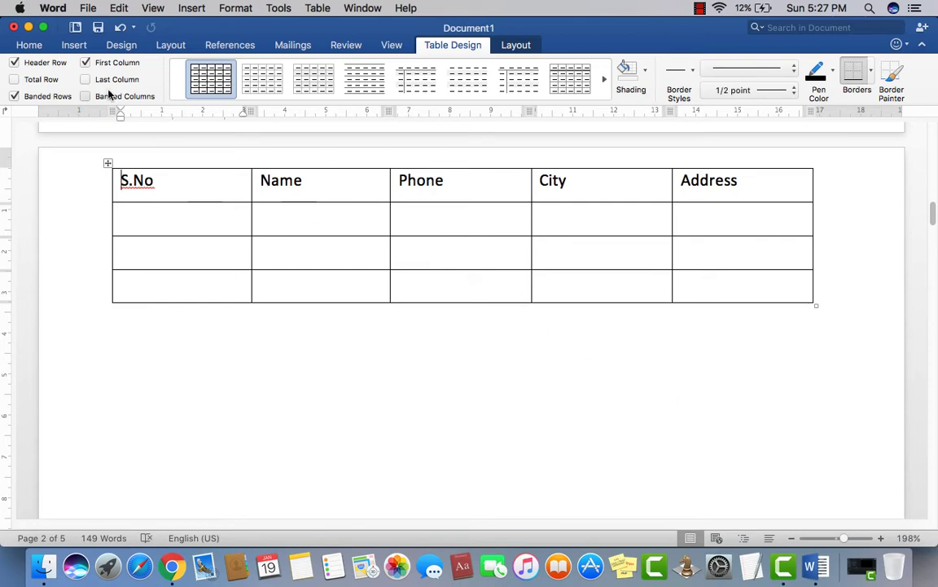
pyautogui.click(74, 46)
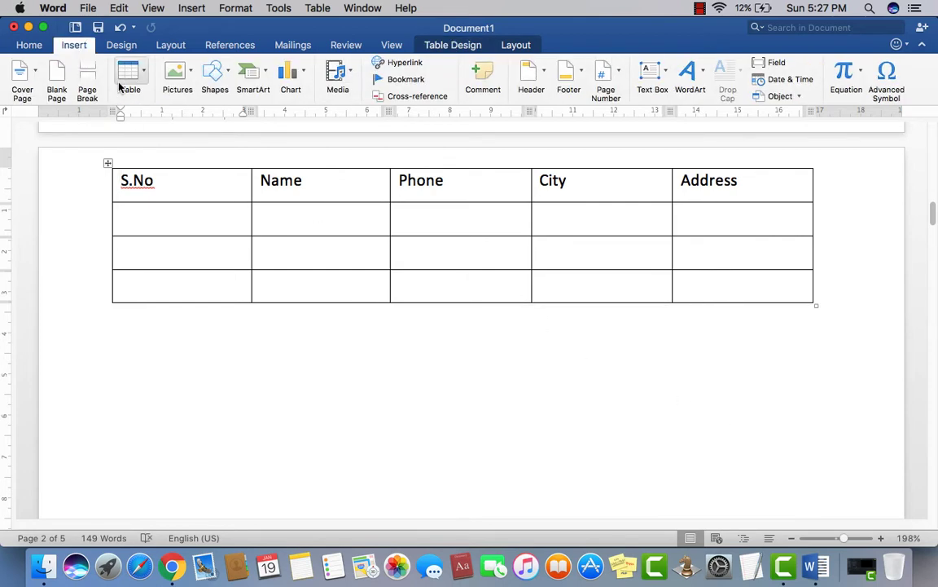
pyautogui.click(146, 76)
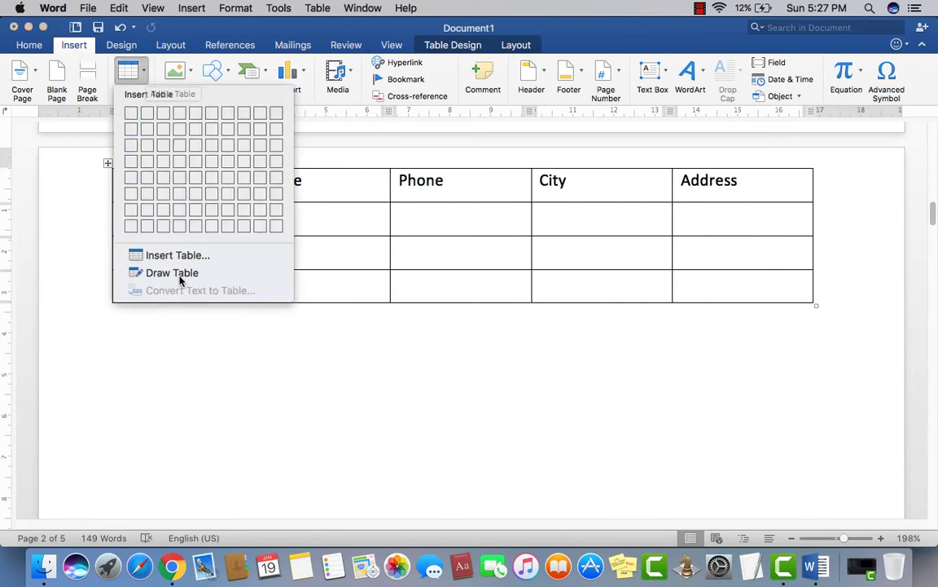
pyautogui.click(331, 376)
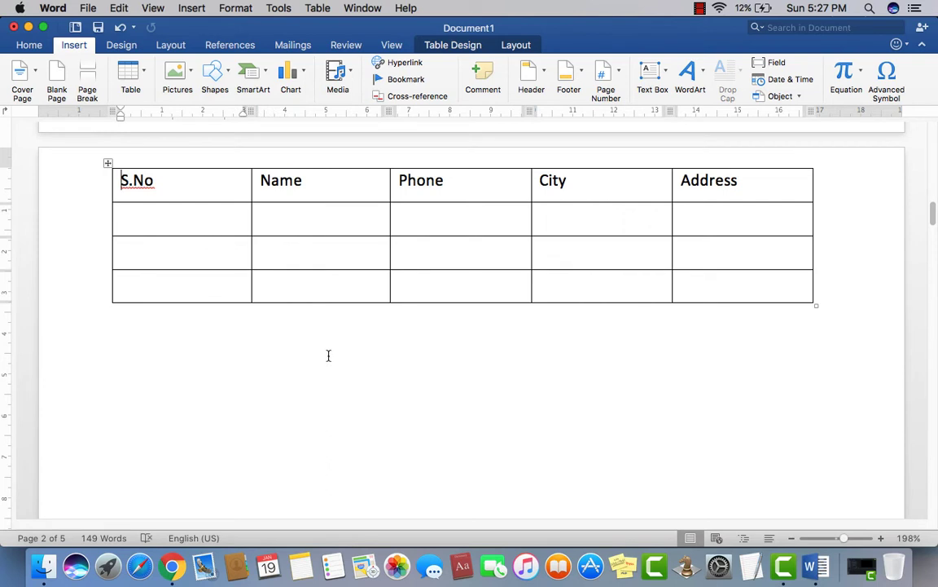
pyautogui.click(727, 277)
pyautogui.click(178, 367)
# - Insert a 10 x 8 table on a new line below the header table and enlarge it
pyautogui.press('Return')
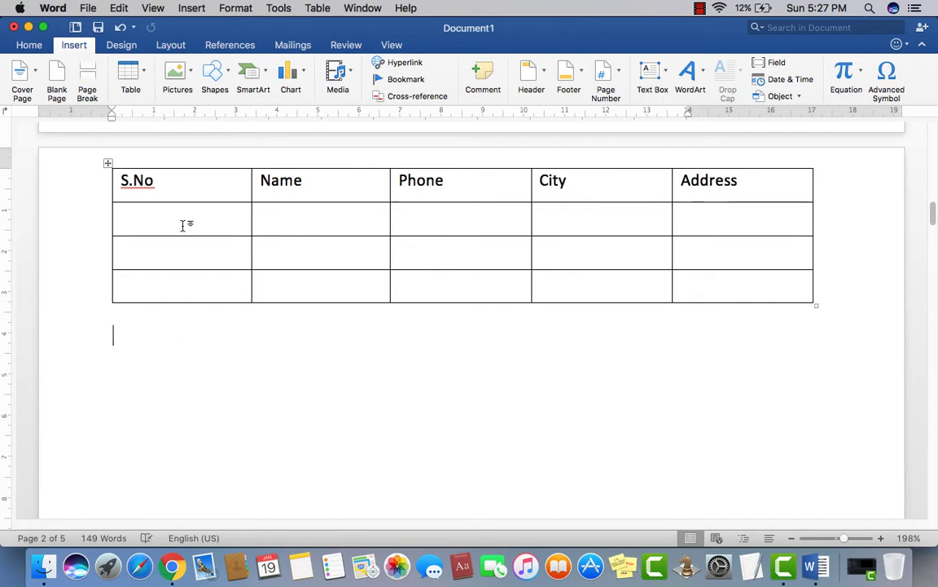
pyautogui.click(144, 73)
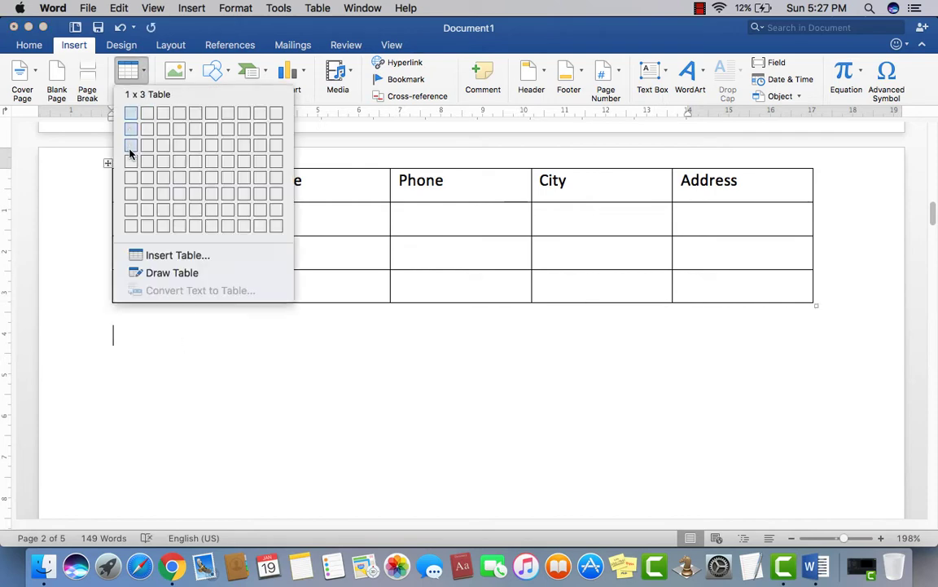
pyautogui.click(276, 226)
pyautogui.scroll(3, 410, 363)
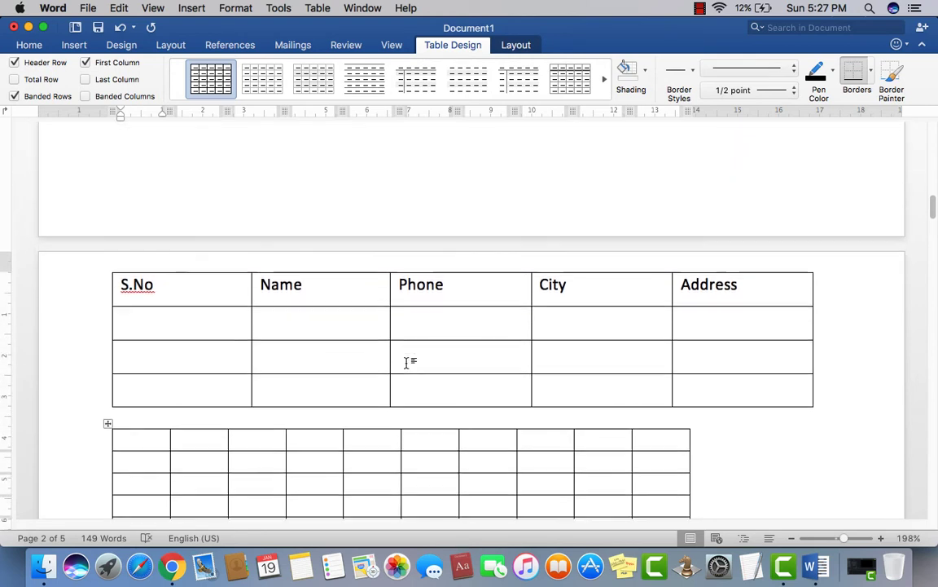
pyautogui.scroll(-8, 411, 360)
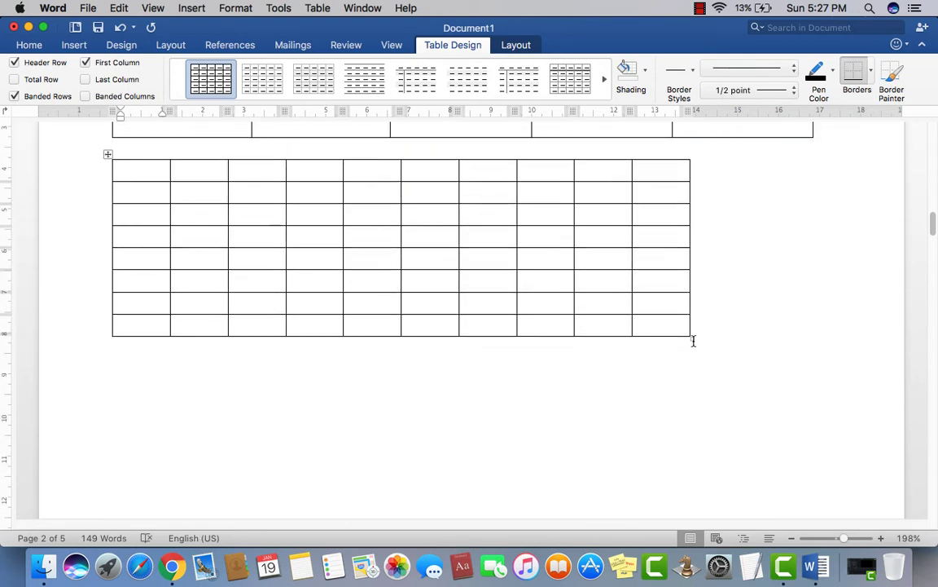
pyautogui.moveTo(691, 337); pyautogui.dragTo(820, 418)
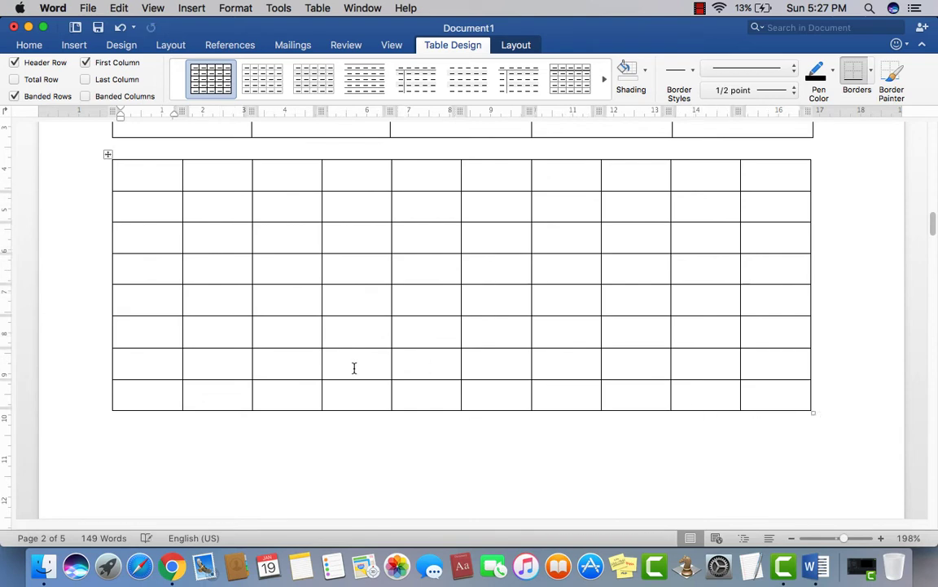
pyautogui.scroll(-5, 359, 366)
# - Undo twice to take the 10 x 8 table back out
pyautogui.click(285, 366)
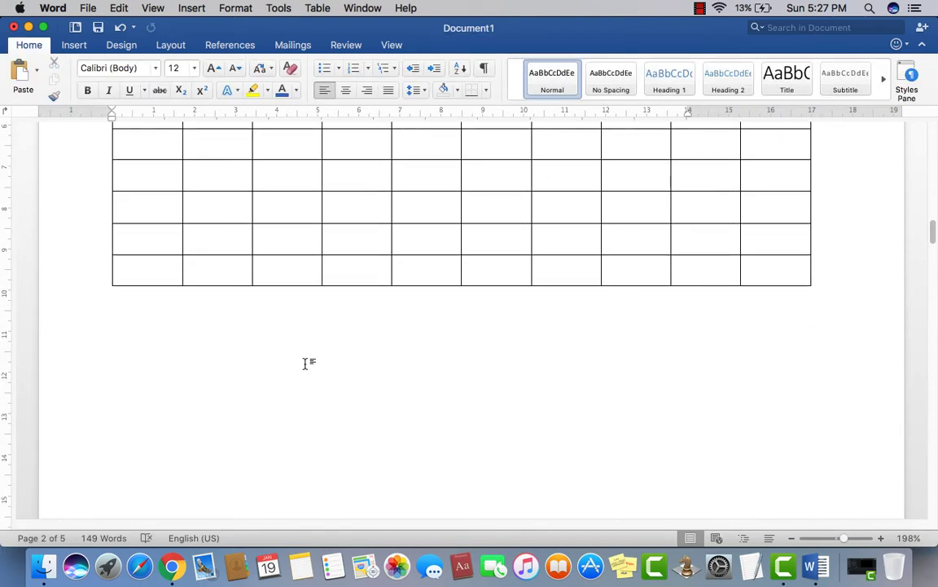
pyautogui.press('super+z')
pyautogui.press('super+z')
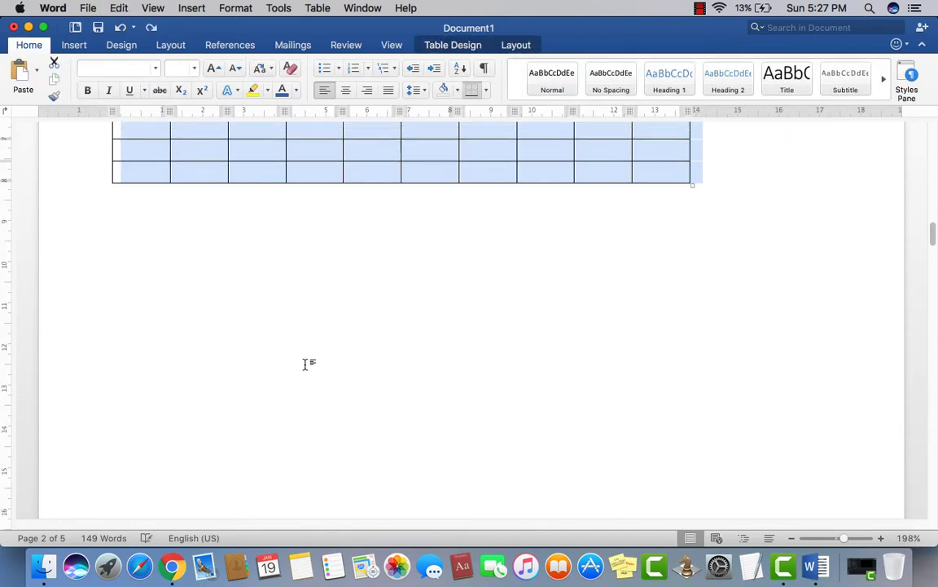
pyautogui.press('super+z')
pyautogui.press('super+z')
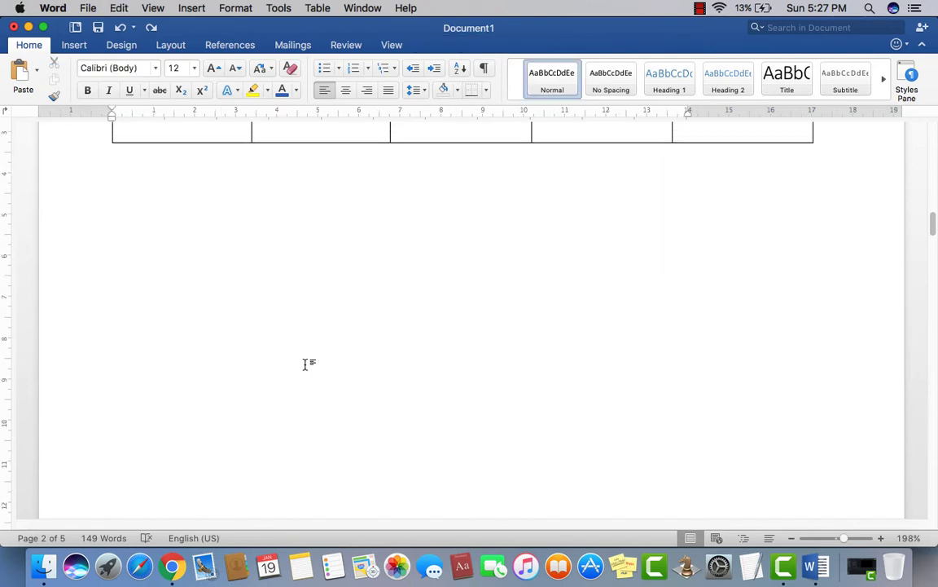
# - In the Insert Table dialog, try 100 columns and 5 rows, then dismiss the 1–63 column warning
pyautogui.click(74, 45)
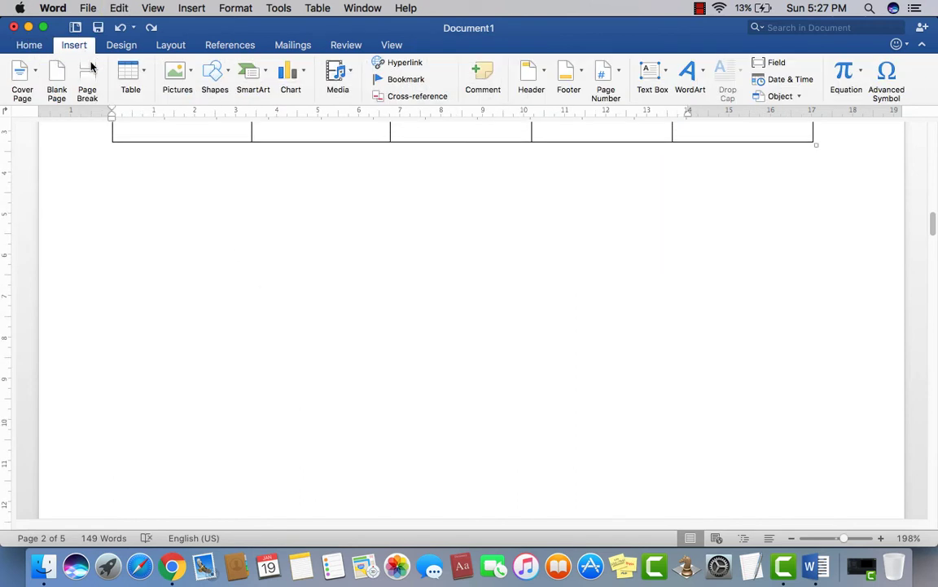
pyautogui.click(145, 78)
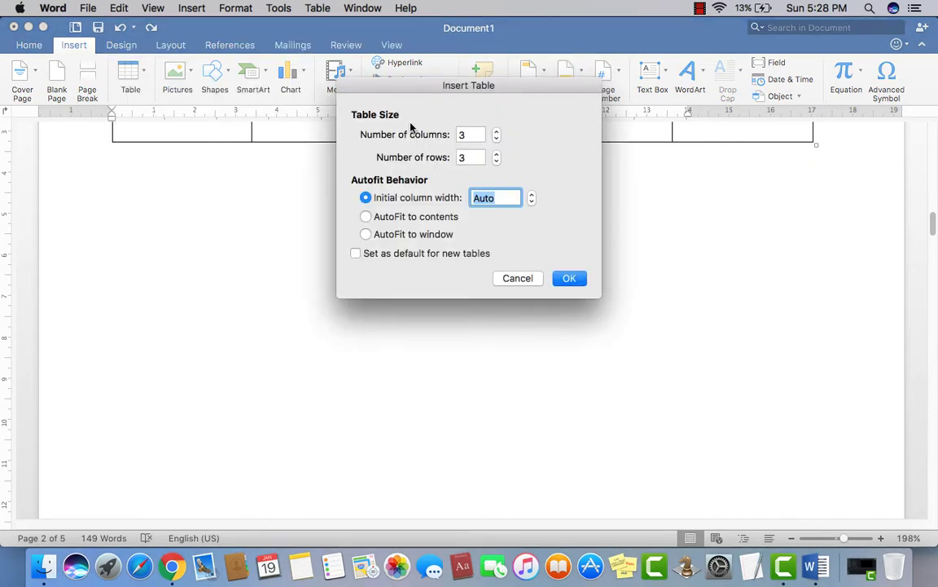
pyautogui.moveTo(413, 94); pyautogui.dragTo(408, 152)
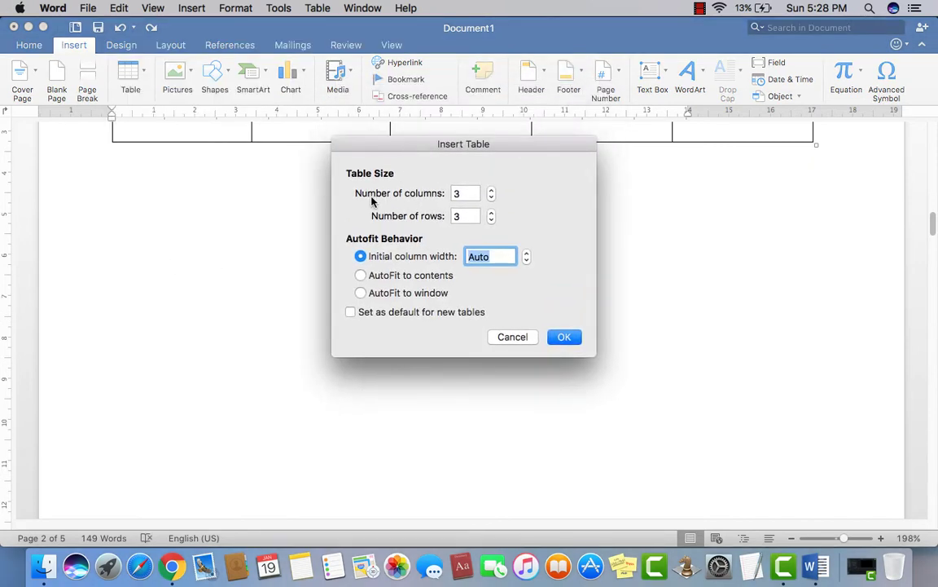
pyautogui.click(461, 193)
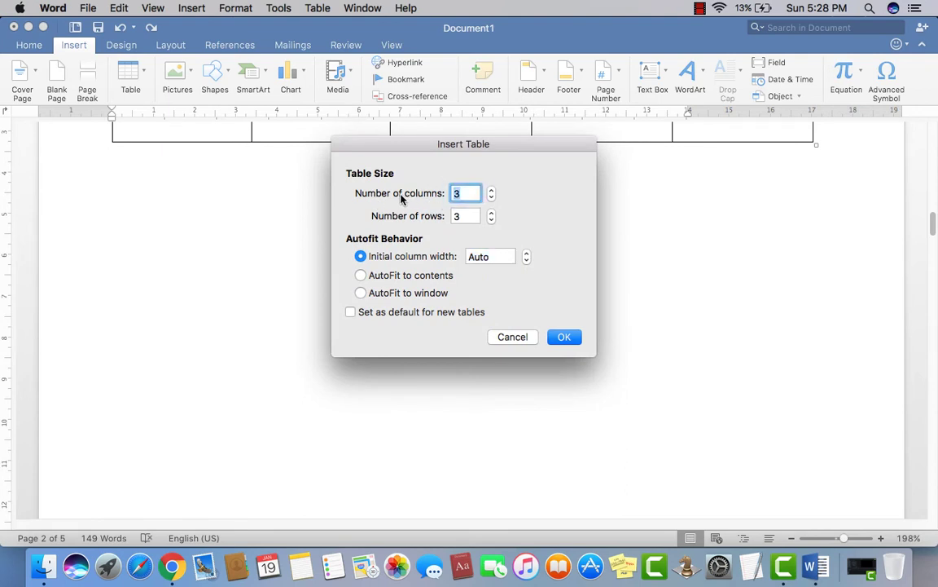
pyautogui.write('100')
pyautogui.press('Tab')
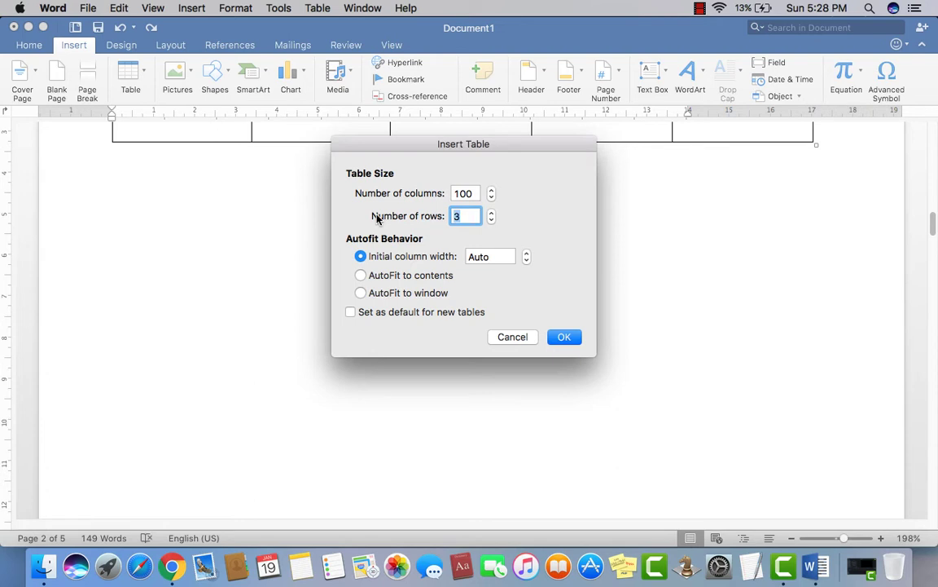
pyautogui.write('5')
pyautogui.click(562, 339)
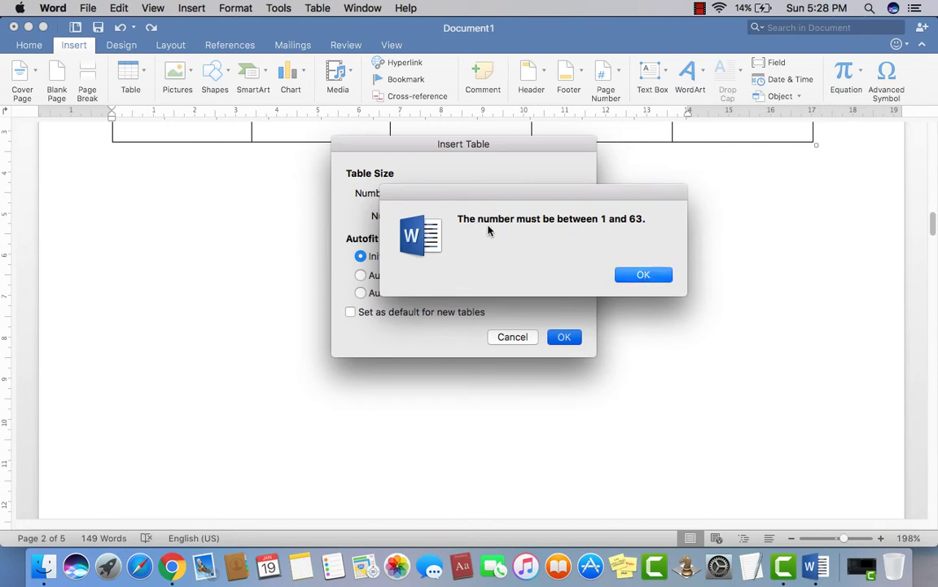
pyautogui.click(637, 276)
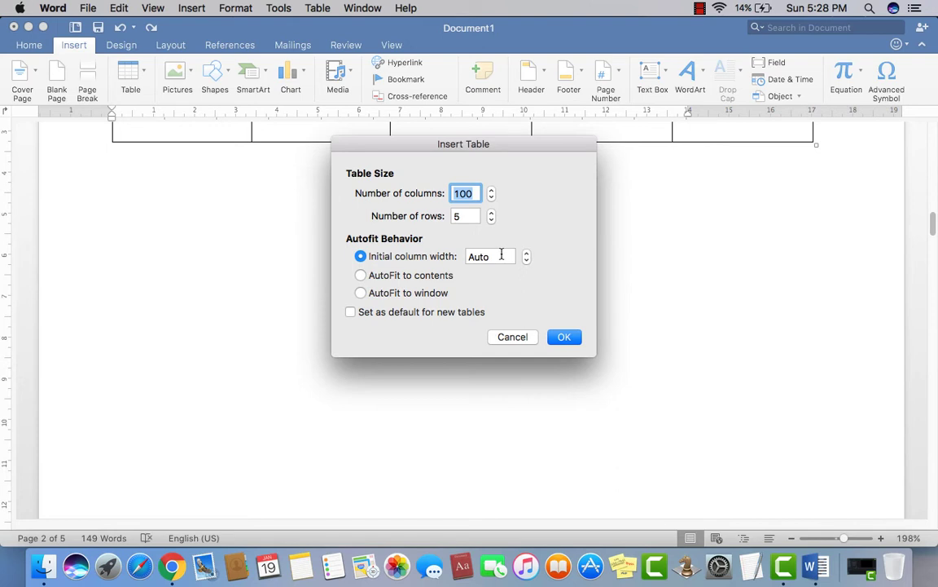
# - Replace the column count with 10 in the Insert Table dialog
pyautogui.write('63')
pyautogui.moveTo(470, 193); pyautogui.dragTo(401, 189)
pyautogui.press('BackSpace')
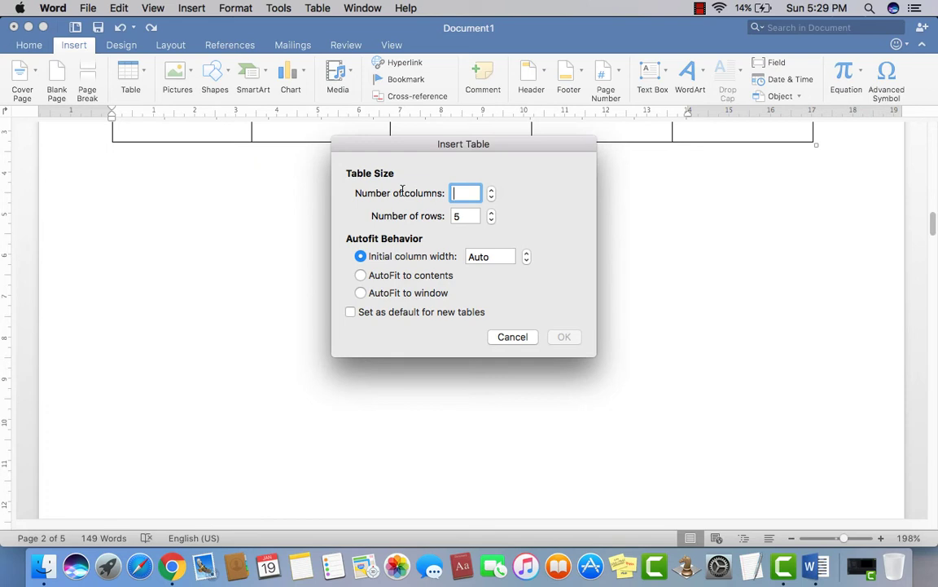
pyautogui.write('10')
pyautogui.press('Tab')
pyautogui.write('100')
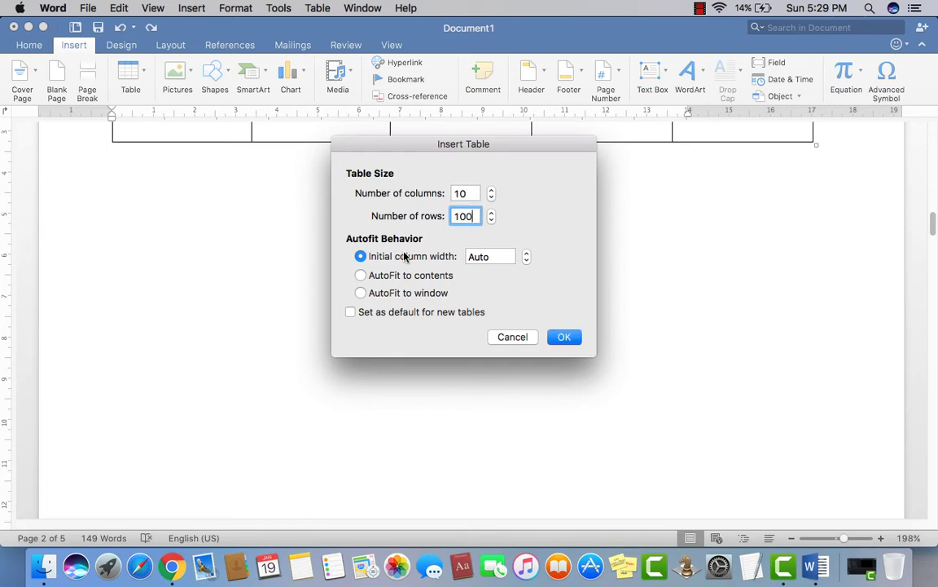
# - Create the 10-column, 100-row table and scroll down through it
pyautogui.click(564, 338)
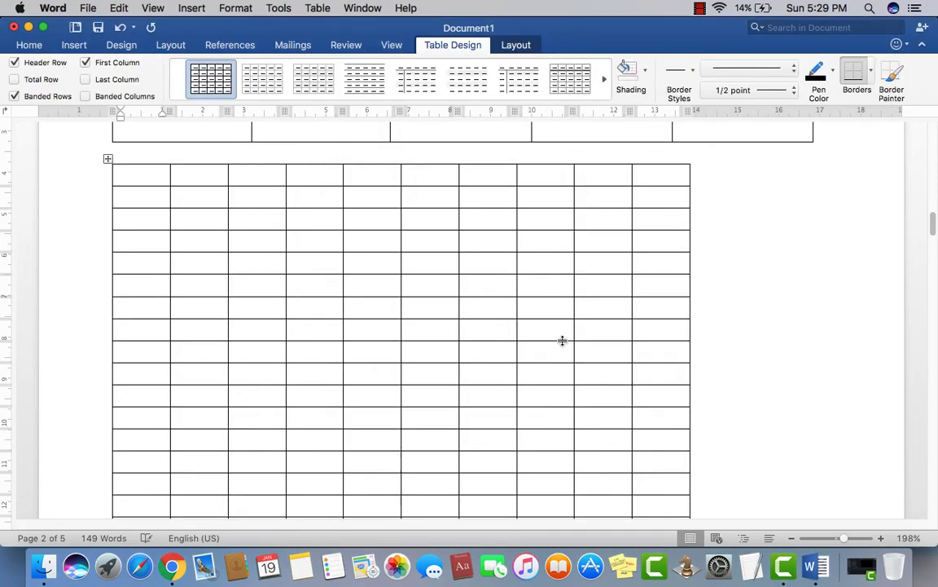
pyautogui.scroll(5, 556, 348)
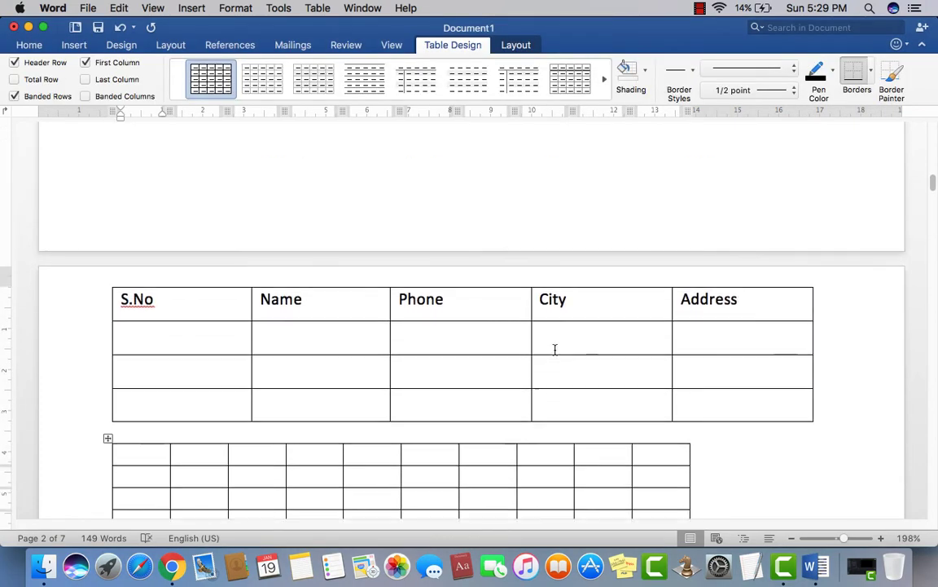
pyautogui.scroll(-3, 555, 350)
pyautogui.scroll(-3, 555, 349)
pyautogui.scroll(-3, 555, 350)
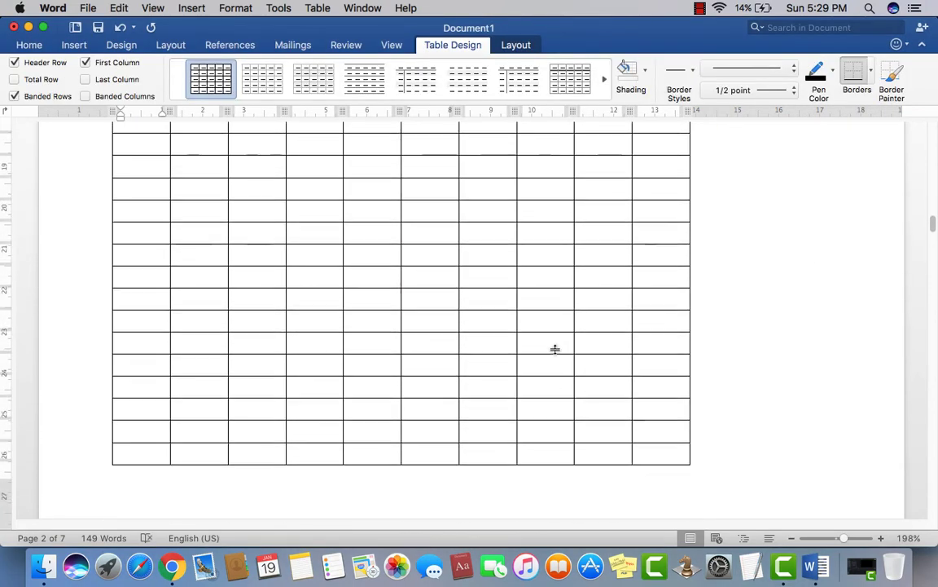
pyautogui.scroll(-3, 555, 350)
pyautogui.scroll(-3, 554, 350)
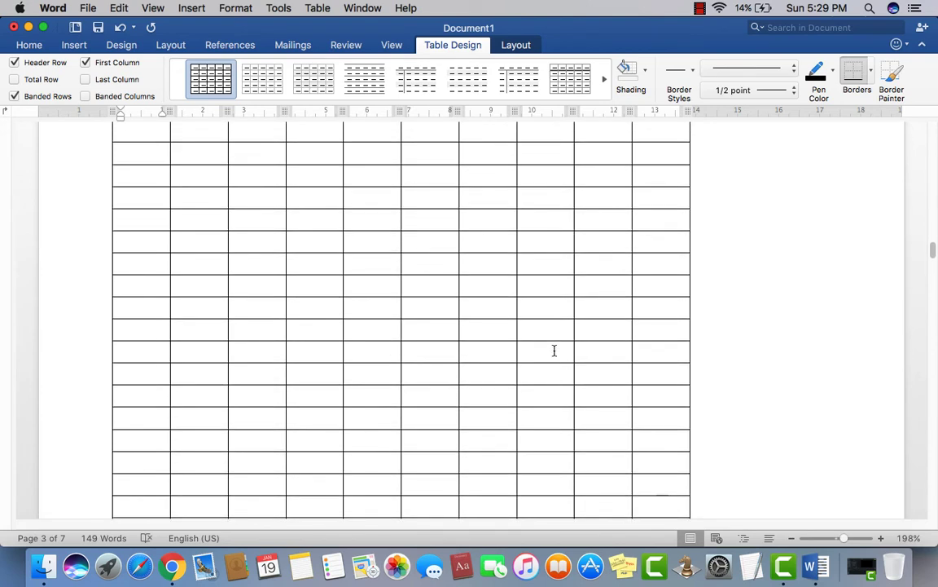
pyautogui.scroll(-2, 554, 351)
pyautogui.scroll(-2, 554, 350)
pyautogui.scroll(-3, 554, 350)
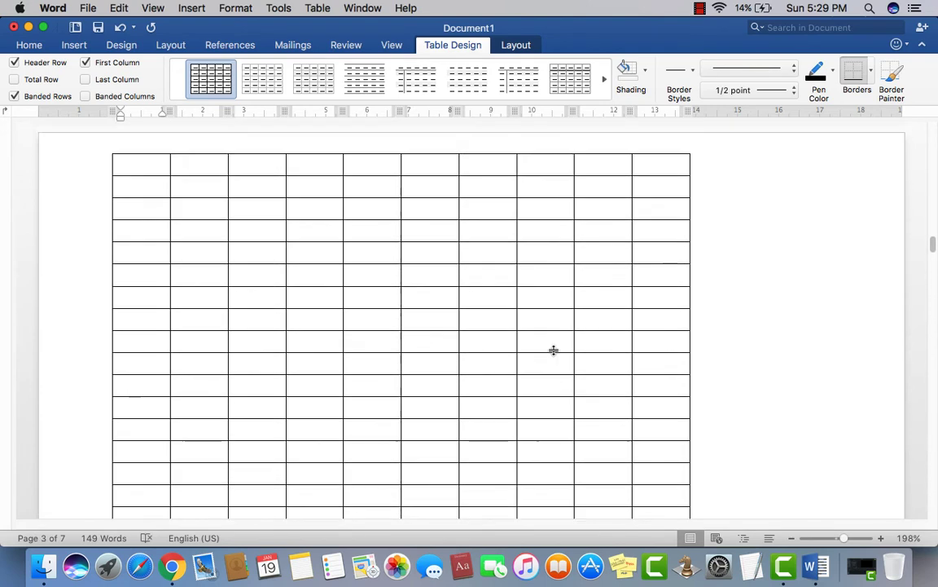
pyautogui.scroll(-3, 553, 350)
# - Scroll back up and undo the 10-column, 100-row table insertion
pyautogui.scroll(3, 553, 350)
pyautogui.scroll(10, 553, 350)
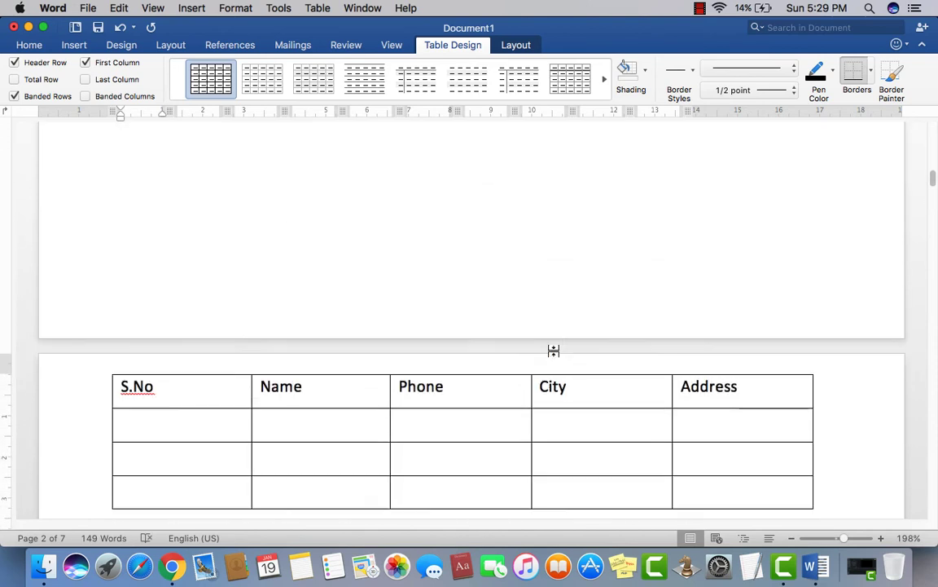
pyautogui.scroll(-5, 553, 350)
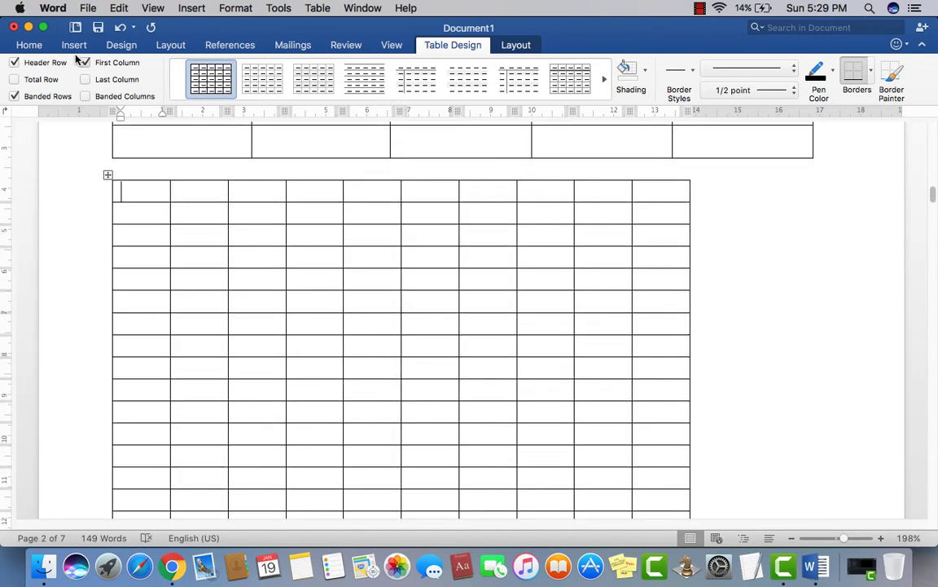
pyautogui.click(74, 45)
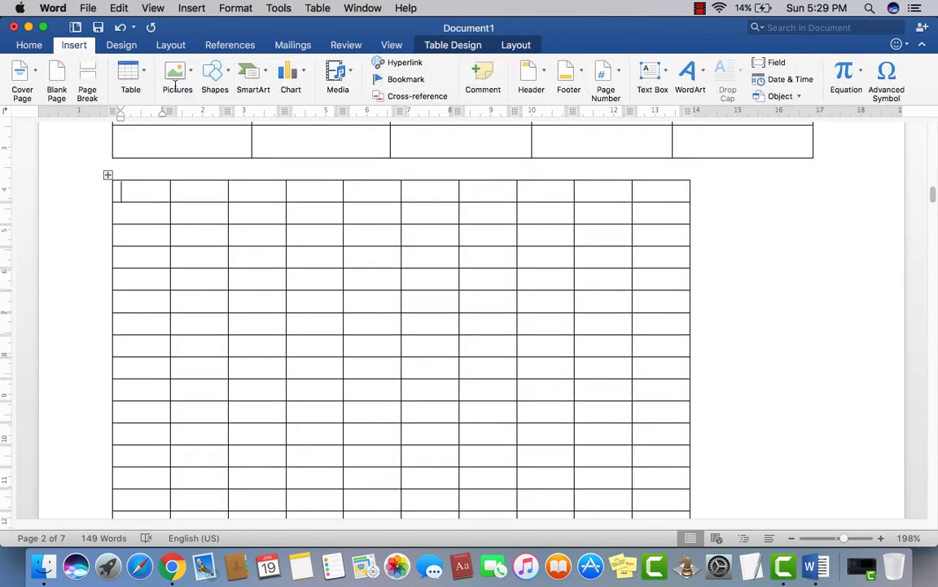
pyautogui.press('super+z')
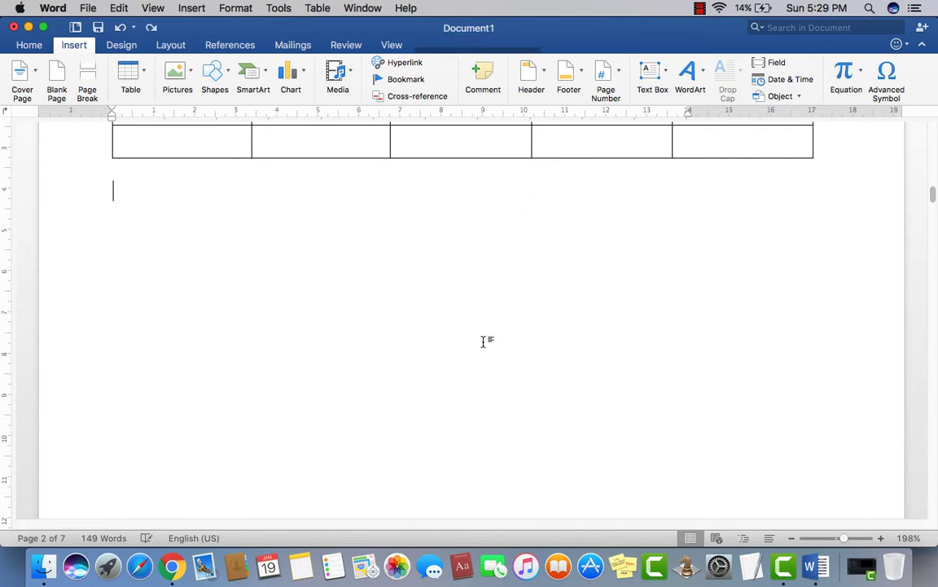
# - Dismiss the Table dropdown and move to the text below the five-column table
pyautogui.click(132, 74)
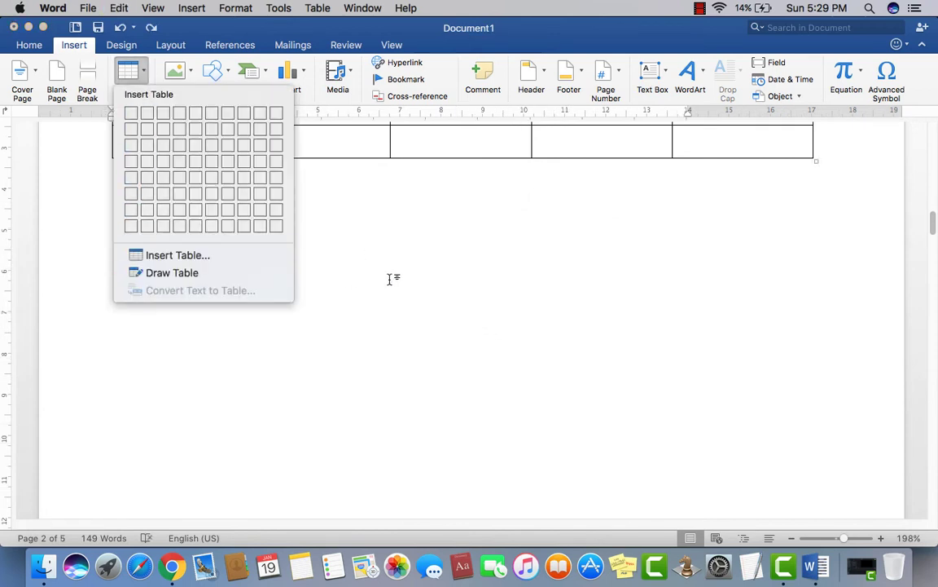
pyautogui.click(393, 309)
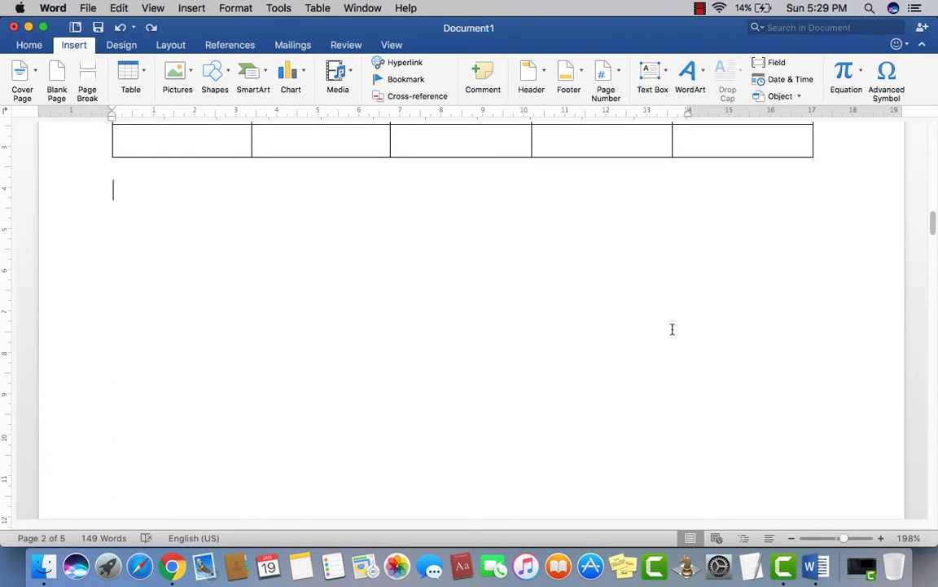
pyautogui.moveTo(934, 224); pyautogui.dragTo(935, 140)
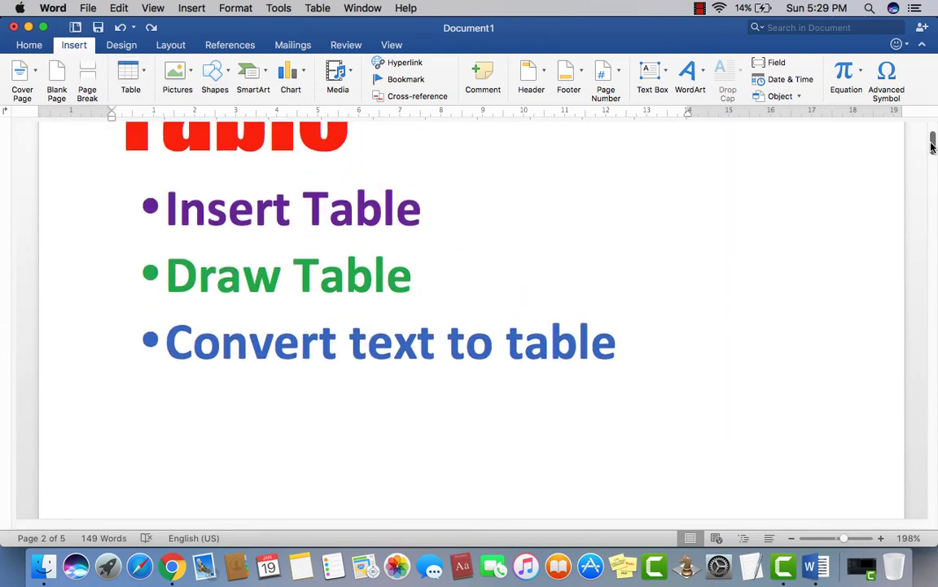
pyautogui.doubleClick(342, 286)
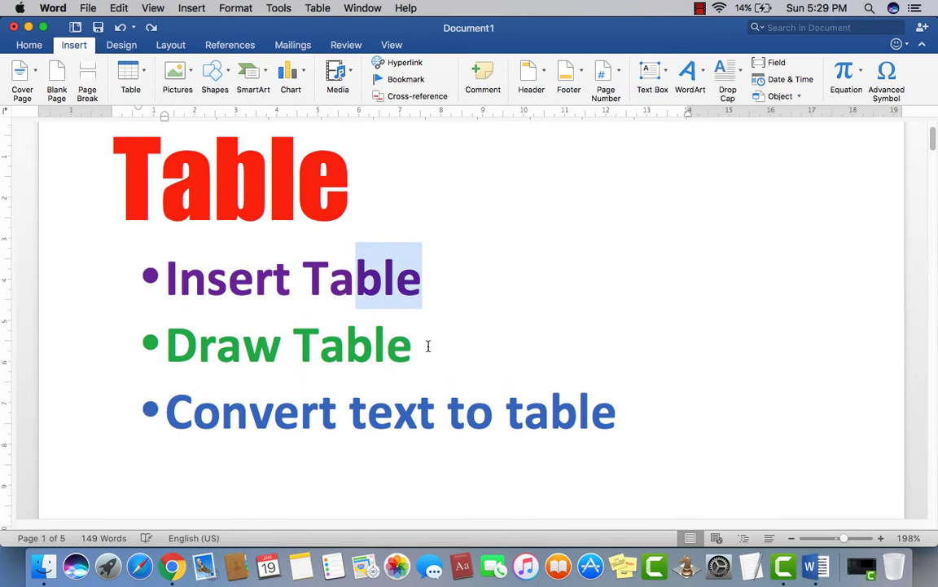
pyautogui.moveTo(427, 347); pyautogui.dragTo(167, 346)
pyautogui.moveTo(935, 145)
pyautogui.mouseDown()
pyautogui.moveTo(934, 230)
pyautogui.moveTo(934, 218)
pyautogui.mouseUp()
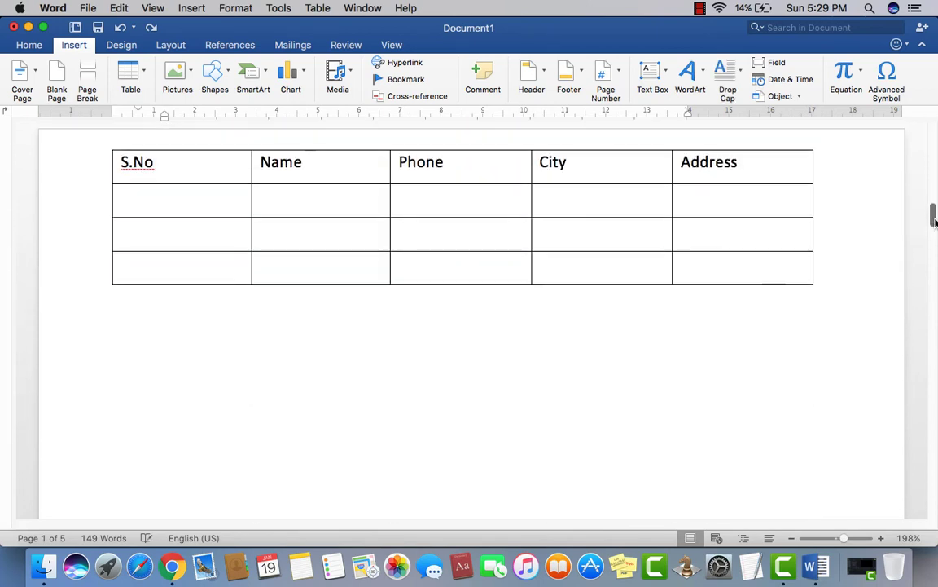
# - Delete the blank lines and the quick brown fox paragraph below the table
pyautogui.click(603, 394)
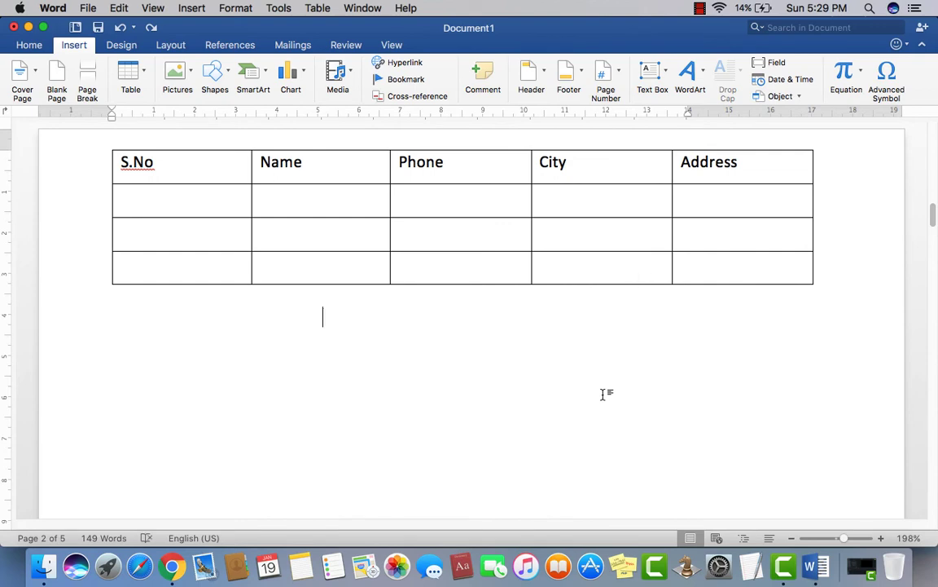
pyautogui.press('Delete')
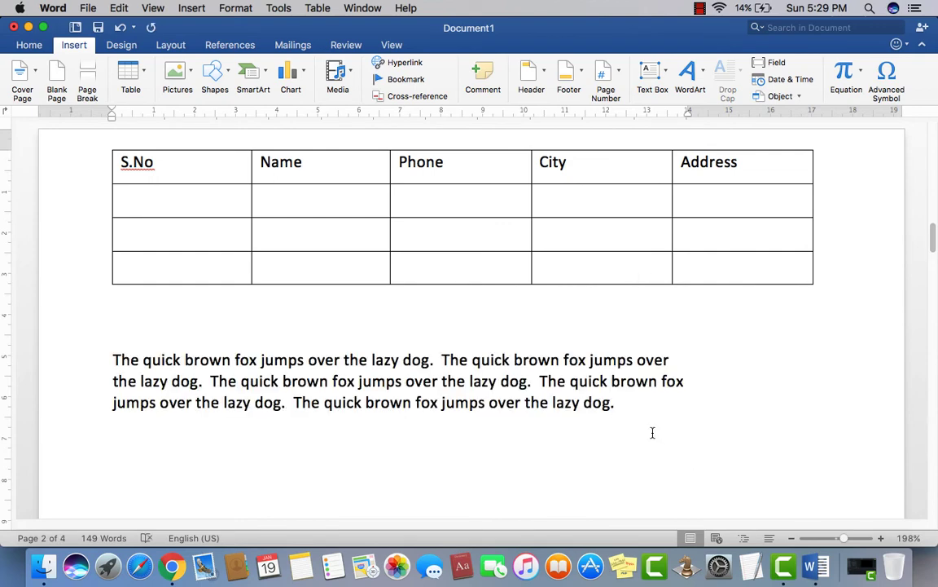
pyautogui.moveTo(652, 431); pyautogui.dragTo(95, 334)
pyautogui.press('Left')
pyautogui.press('Delete')
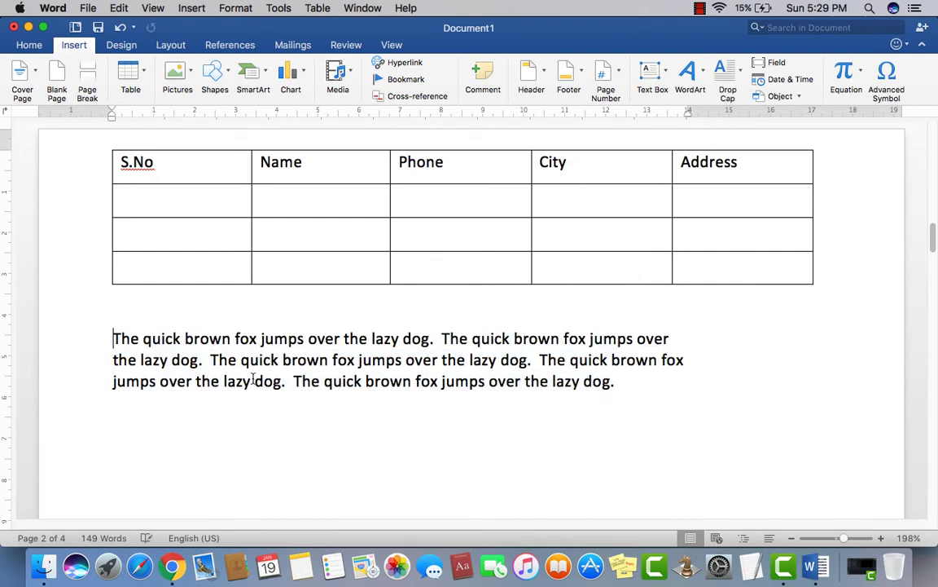
pyautogui.moveTo(607, 405)
pyautogui.mouseDown()
pyautogui.moveTo(363, 360)
pyautogui.moveTo(76, 335)
pyautogui.mouseUp()
pyautogui.press('Left')
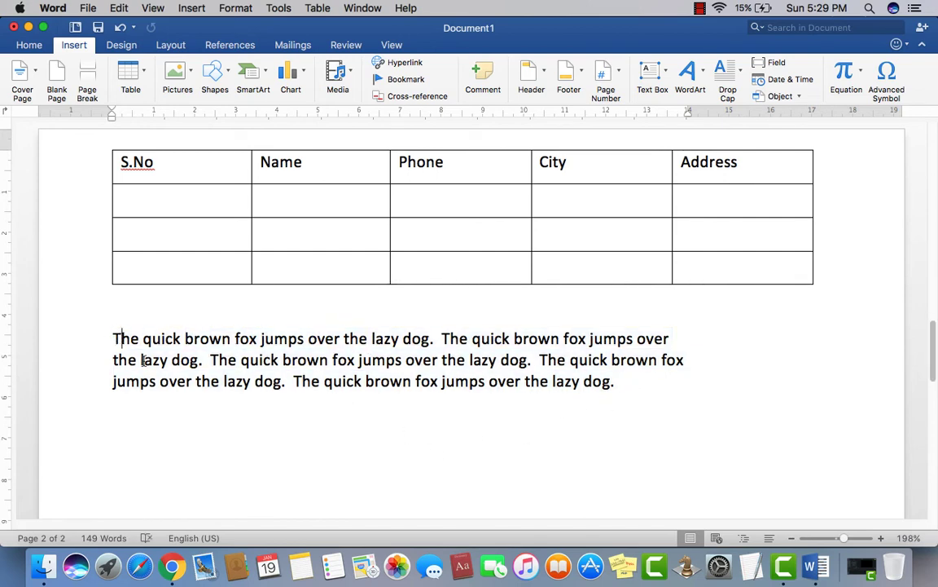
# - Place the cursor below the five-column table and open the Table dropdown
pyautogui.scroll(-10, 140, 337)
pyautogui.moveTo(932, 505); pyautogui.dragTo(933, 348)
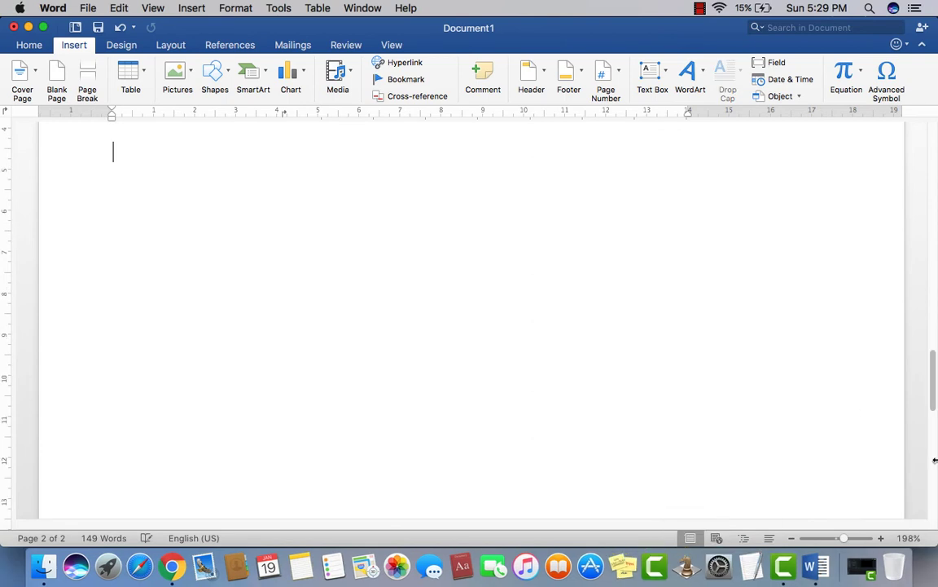
pyautogui.scroll(-5, 933, 349)
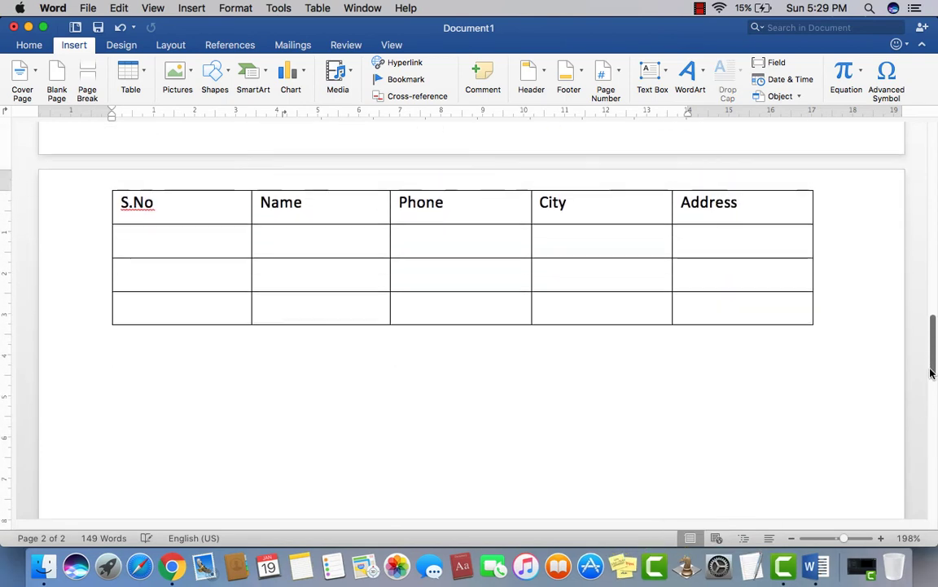
pyautogui.click(289, 309)
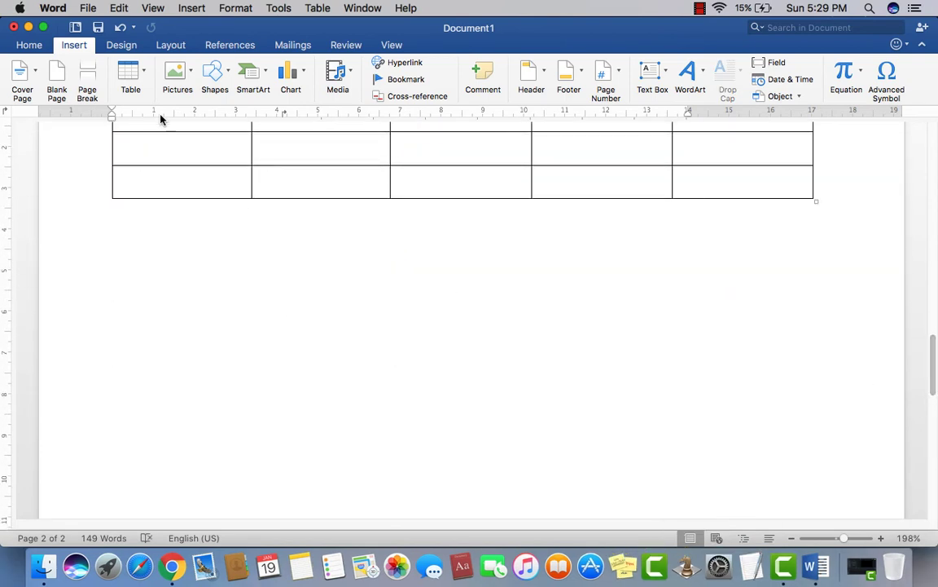
pyautogui.click(131, 67)
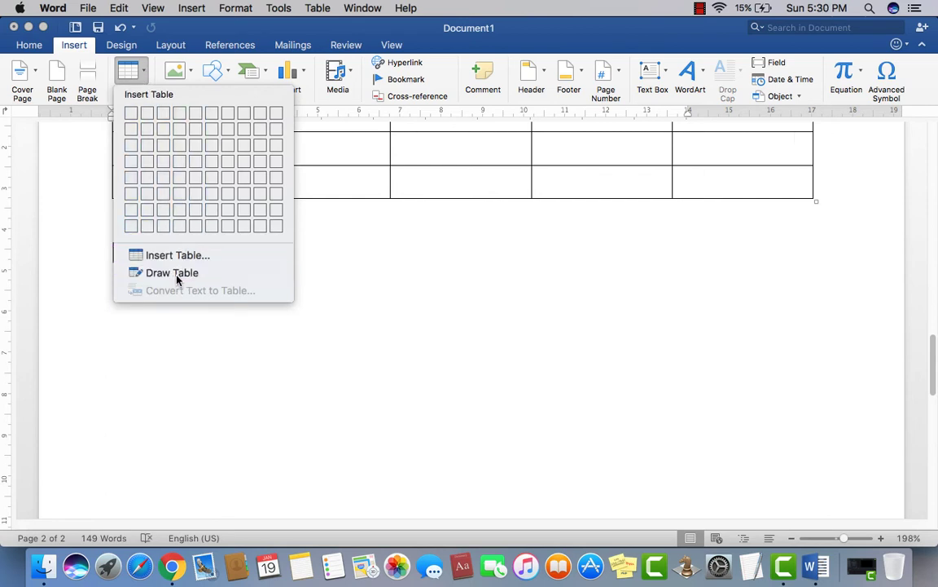
# - Choose Draw Table and draw the new table's outline below the first table
pyautogui.click(176, 277)
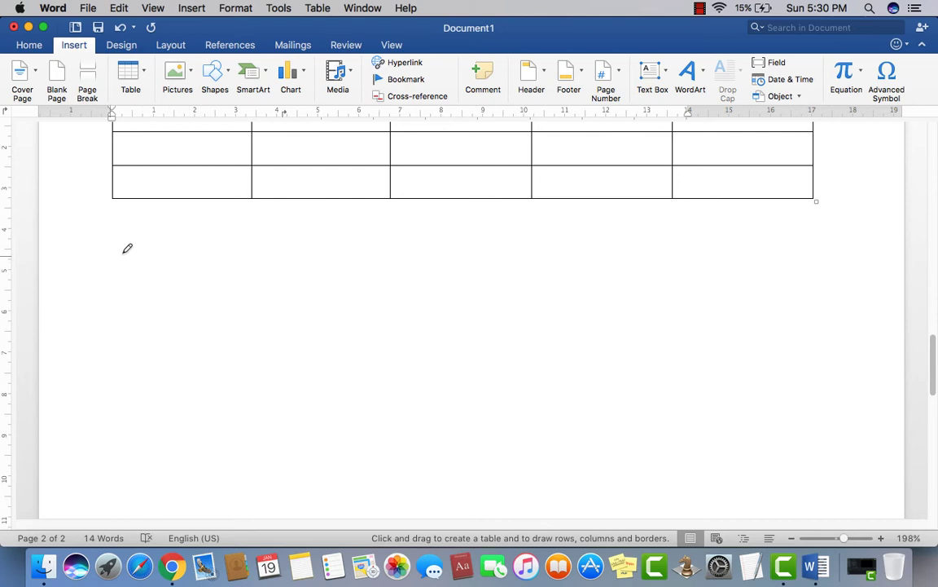
pyautogui.moveTo(111, 255); pyautogui.dragTo(461, 480)
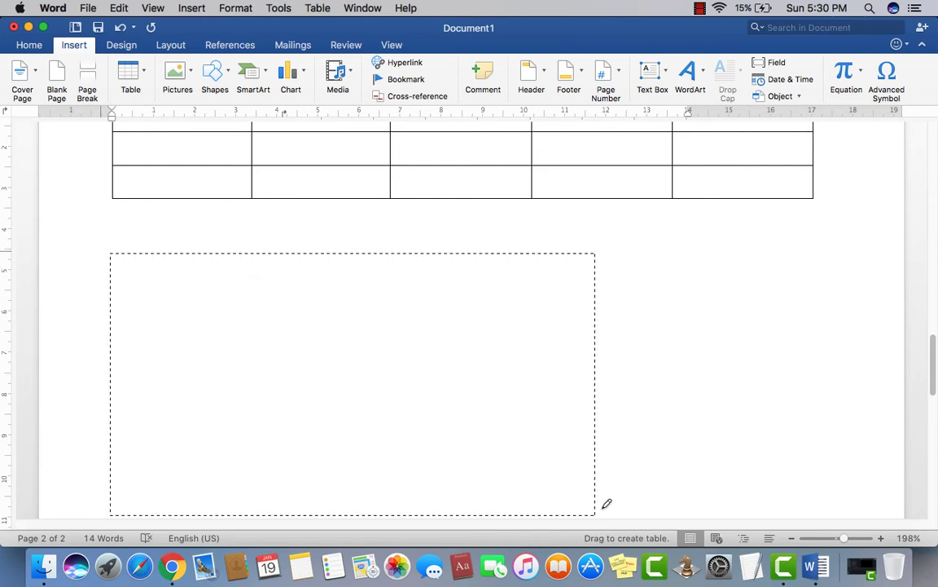
pyautogui.moveTo(460, 480)
pyautogui.mouseDown()
pyautogui.moveTo(365, 509)
pyautogui.moveTo(384, 382)
pyautogui.mouseUp()
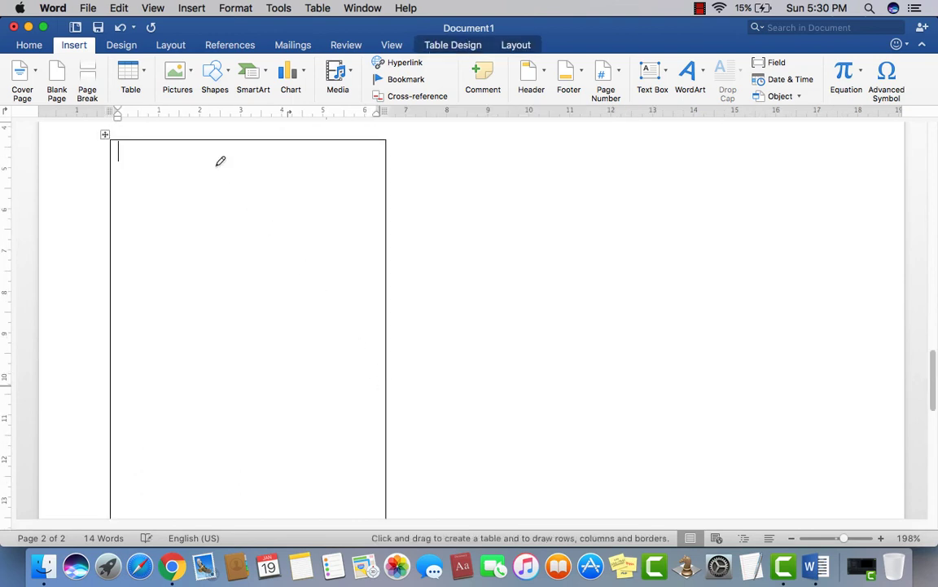
# - Draw a column divider, a narrow top row line, a lower row line and a cell split
pyautogui.moveTo(243, 140); pyautogui.dragTo(253, 509)
pyautogui.moveTo(122, 163); pyautogui.dragTo(329, 162)
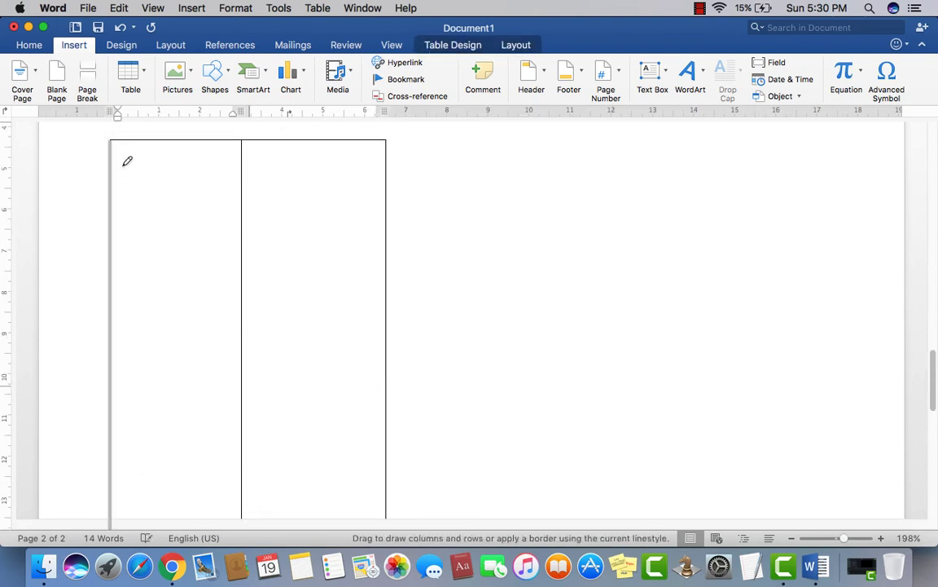
pyautogui.scroll(-5, 331, 246)
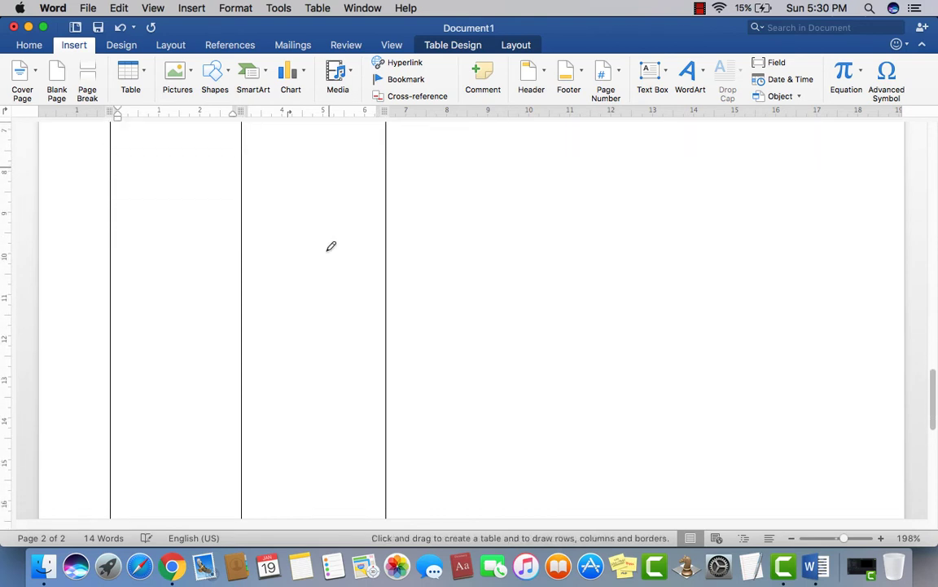
pyautogui.scroll(-3, 328, 249)
pyautogui.scroll(-3, 325, 256)
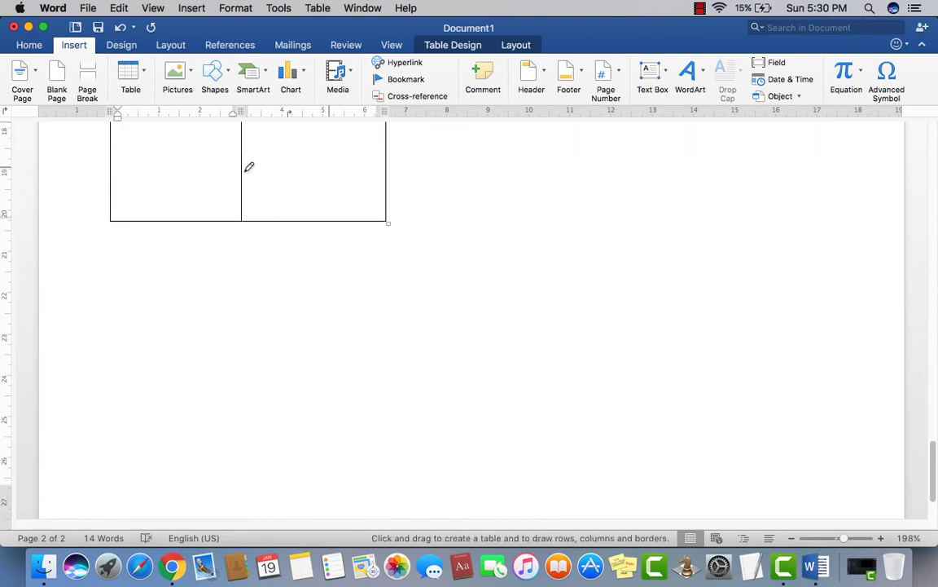
pyautogui.moveTo(244, 175); pyautogui.dragTo(363, 174)
pyautogui.scroll(10, 314, 213)
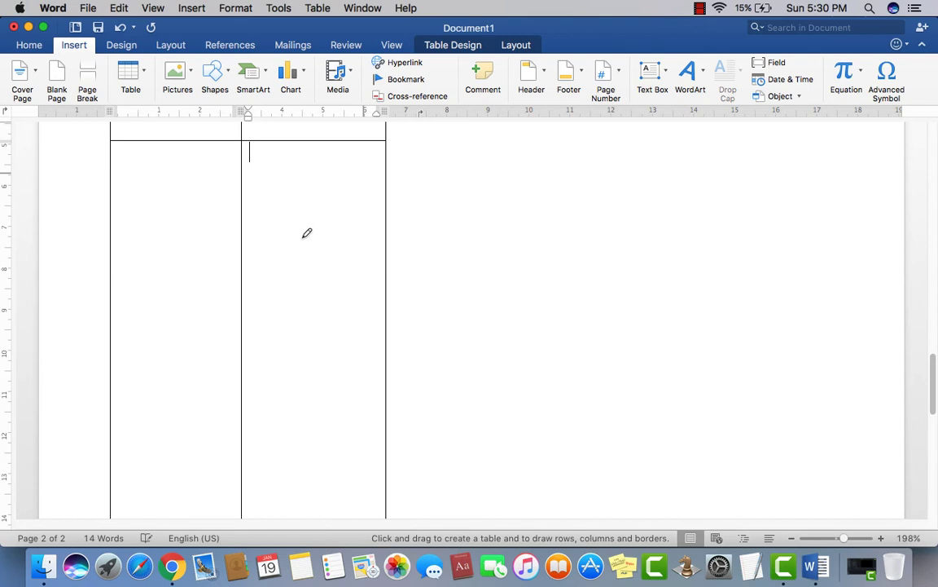
pyautogui.scroll(3, 307, 232)
pyautogui.scroll(-5, 308, 235)
pyautogui.scroll(-4, 308, 236)
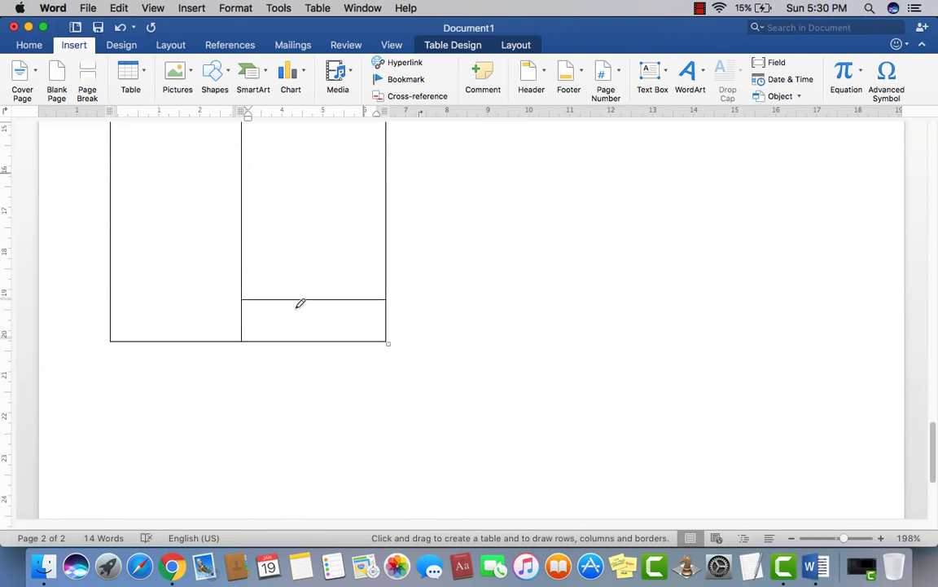
pyautogui.moveTo(295, 301); pyautogui.dragTo(294, 339)
pyautogui.scroll(-3, 346, 329)
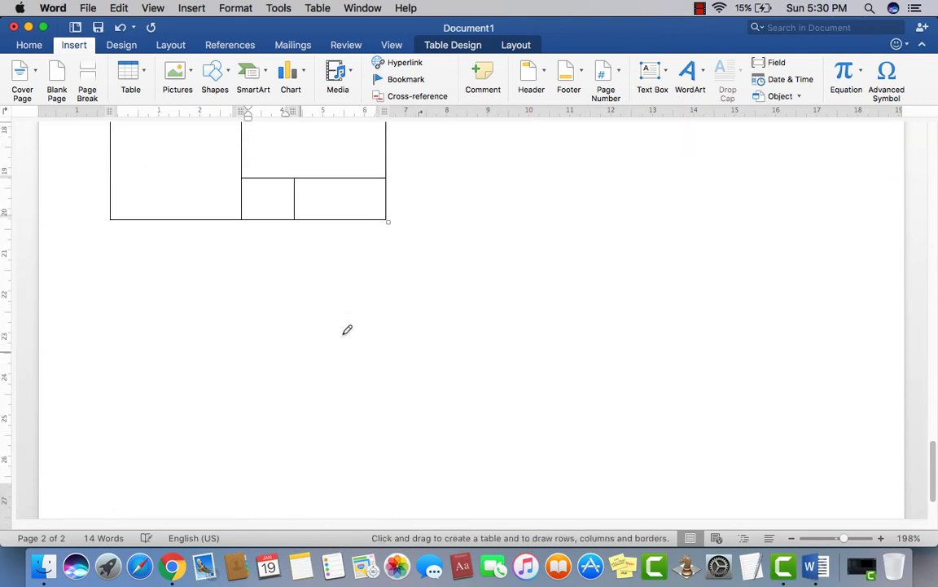
pyautogui.scroll(5, 347, 329)
pyautogui.scroll(5, 347, 330)
pyautogui.scroll(1, 348, 329)
pyautogui.scroll(3, 346, 330)
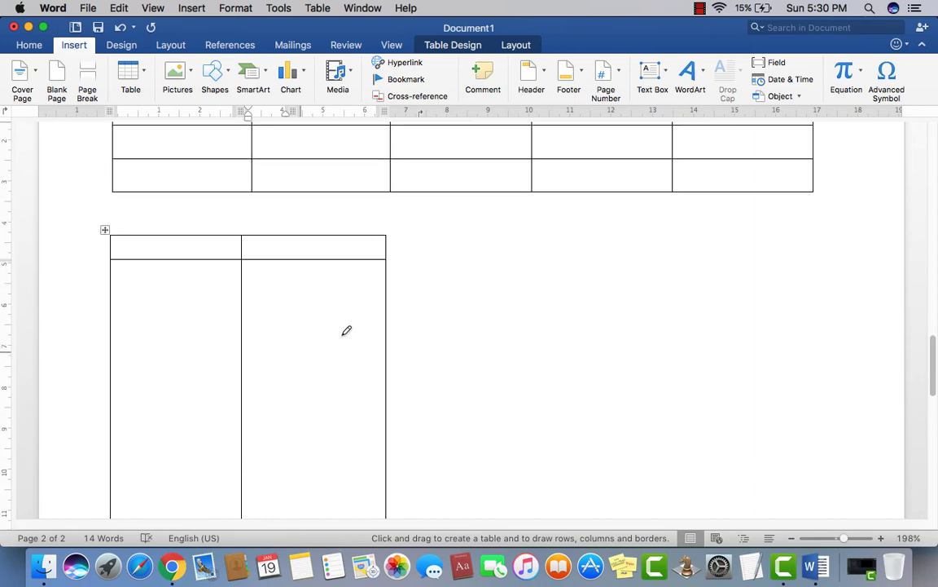
pyautogui.scroll(2, 346, 330)
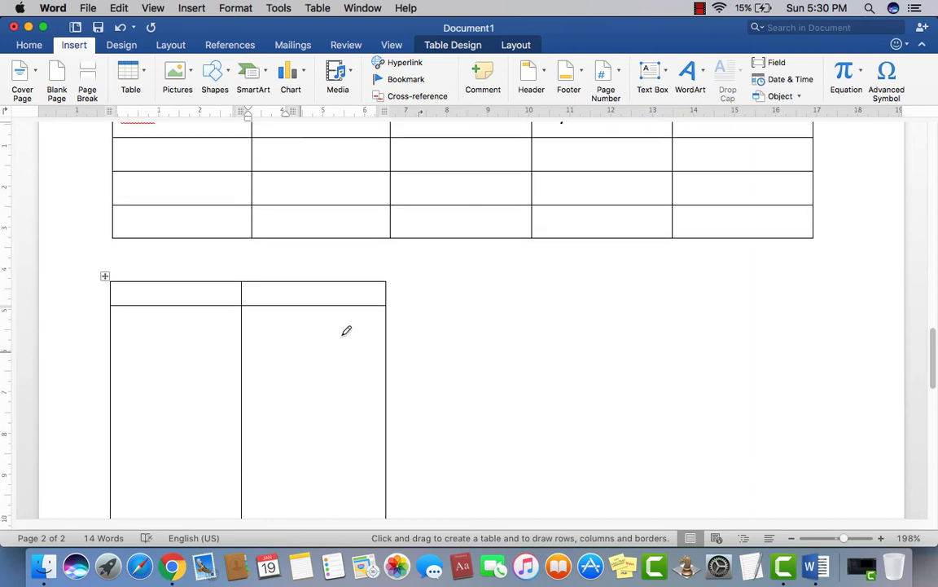
# - Dismiss the Table dropdown and scroll to the hand-drawn two-column table on page 2
pyautogui.click(141, 73)
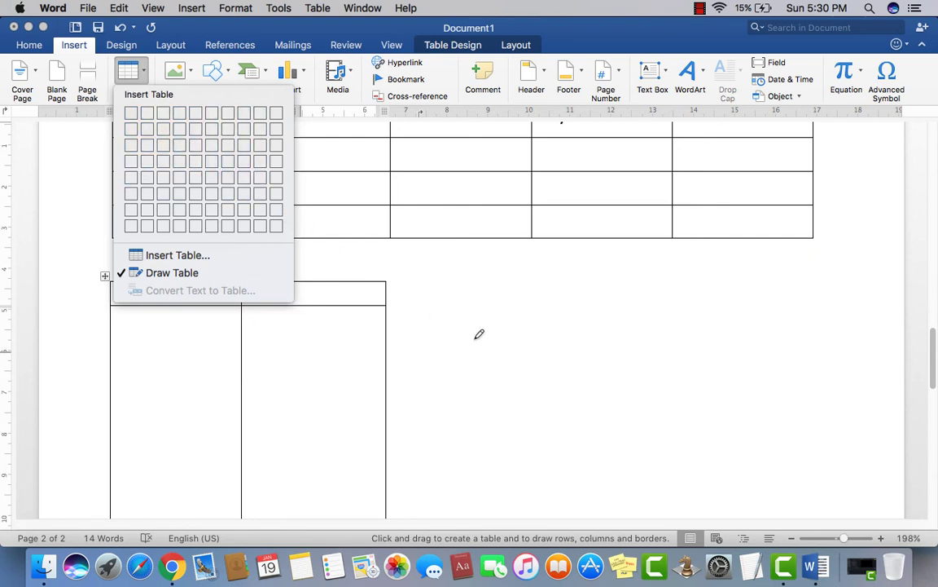
pyautogui.click(441, 310)
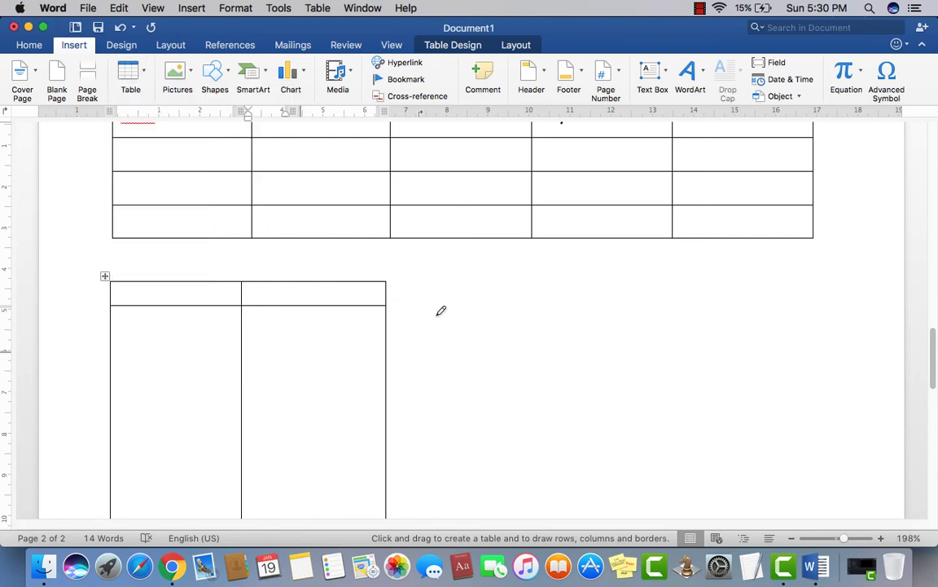
pyautogui.scroll(-2, 441, 314)
pyautogui.scroll(-3, 442, 314)
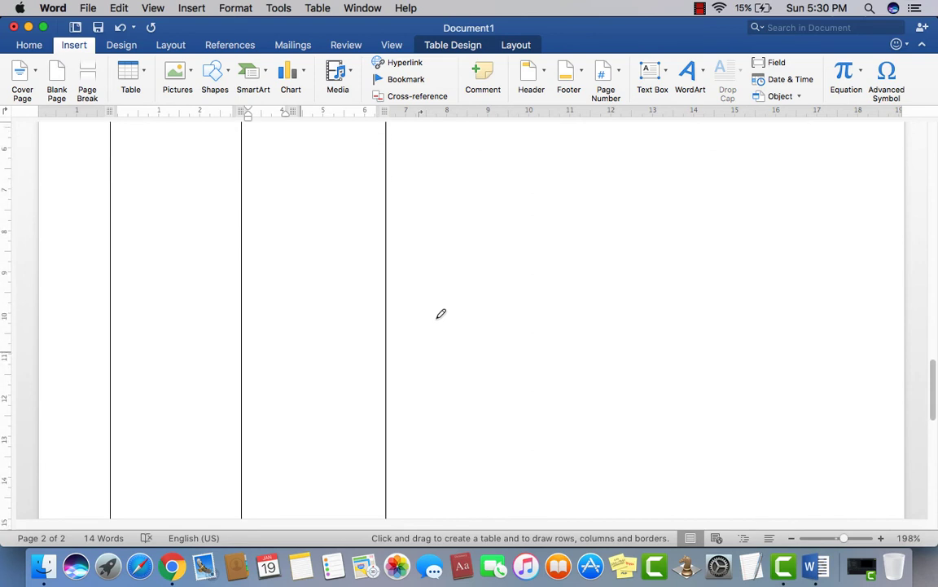
pyautogui.scroll(8, 442, 313)
pyautogui.click(130, 81)
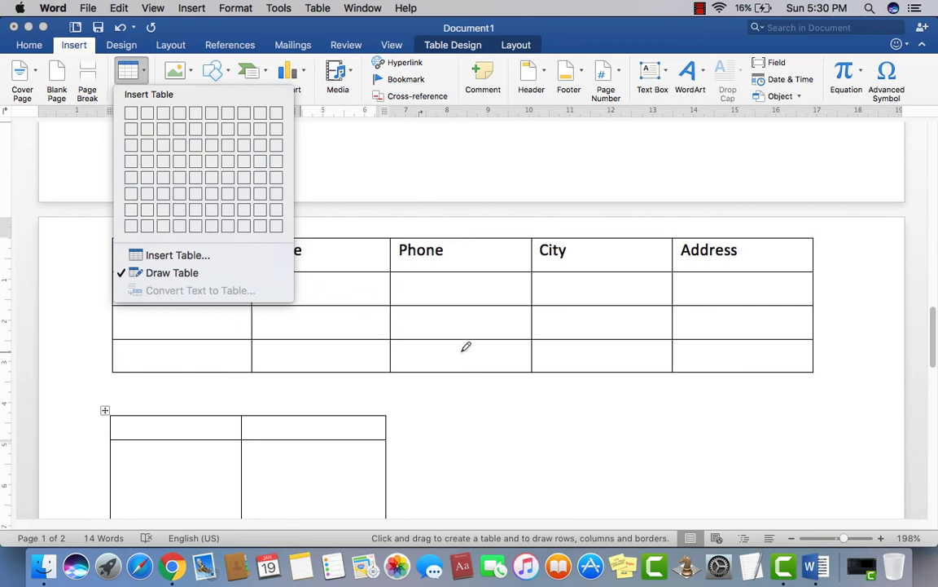
pyautogui.scroll(-5, 471, 376)
pyautogui.scroll(-7, 473, 374)
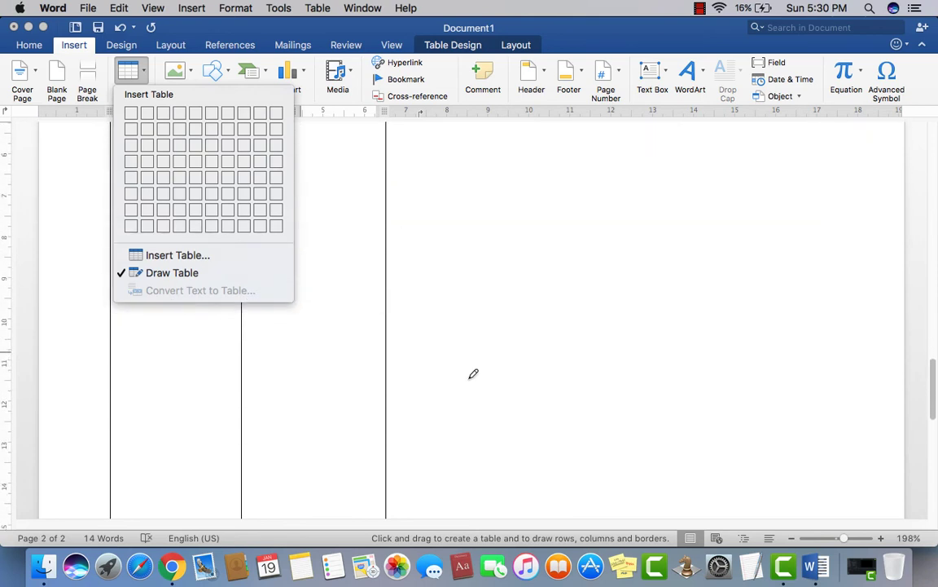
pyautogui.click(447, 338)
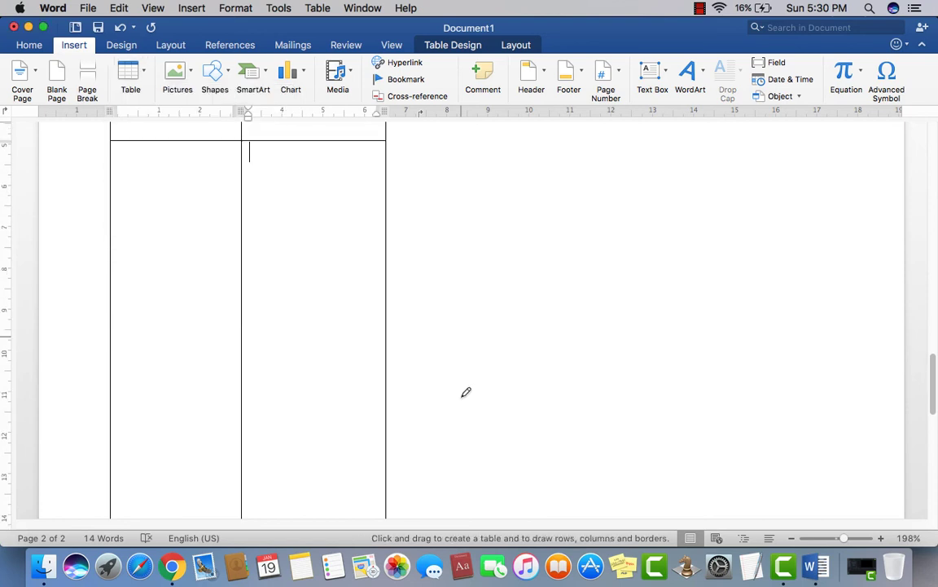
# - Undo three times to remove the hand-drawn two-column table from page 2
pyautogui.scroll(-2, 459, 391)
pyautogui.press('super+z')
pyautogui.press('super+z')
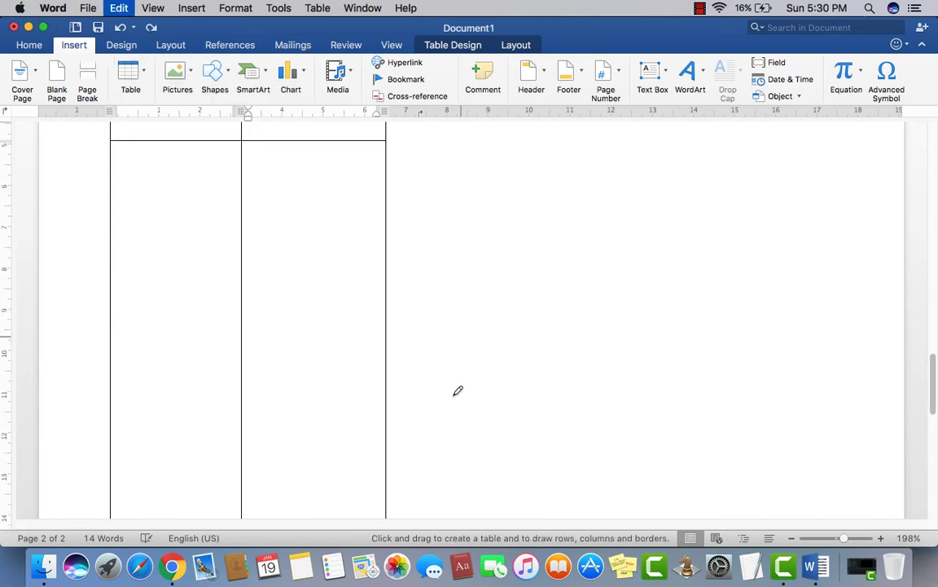
pyautogui.press('super+z')
pyautogui.press('super+z')
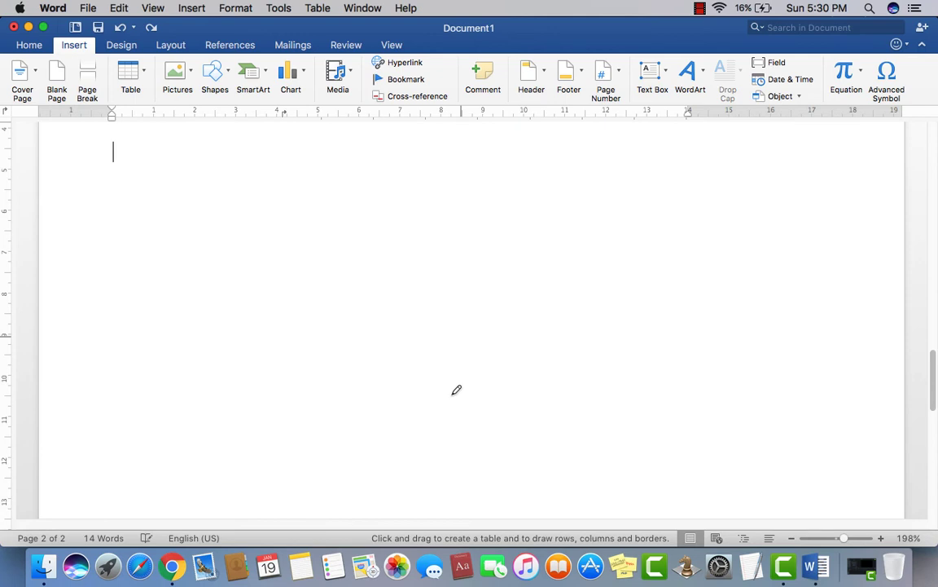
pyautogui.press('super+z')
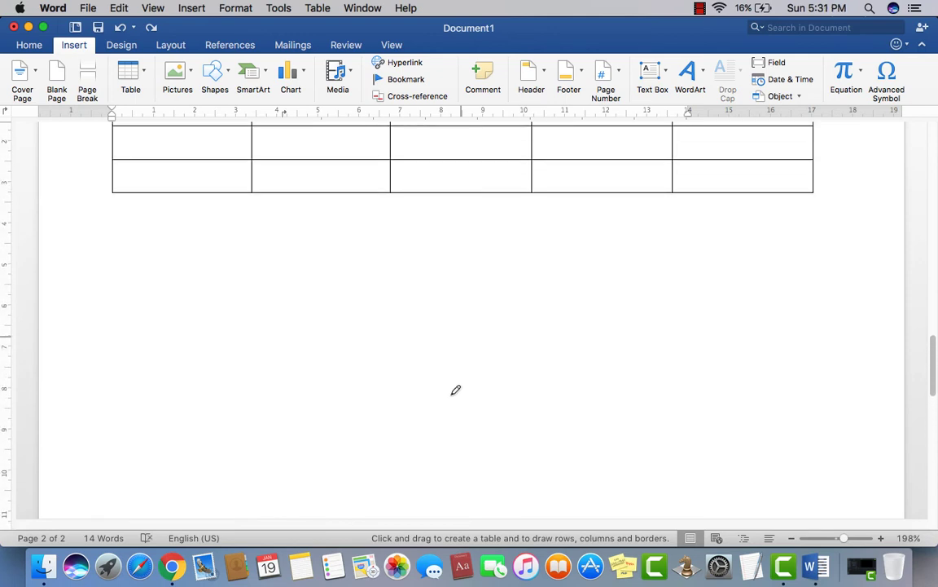
# - Type 'Islamabad,Lahore,Karachi' and 'Peshawar, Quetta, Faisalabad' below the table and select both lines
pyautogui.write('Islma')
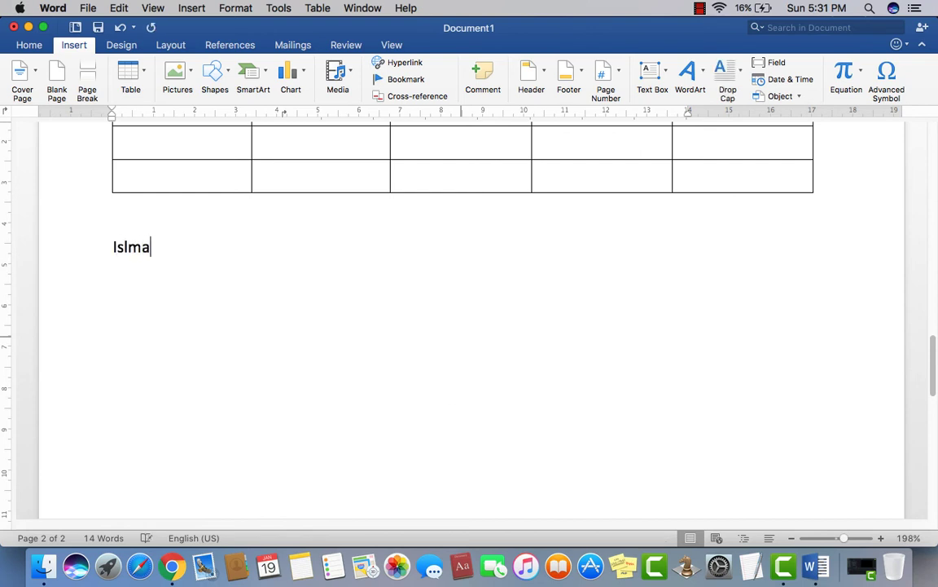
pyautogui.write('bad')
pyautogui.press('BackSpace')
pyautogui.press('BackSpace')
pyautogui.press('BackSpace')
pyautogui.press('BackSpace')
pyautogui.write('mabad,')
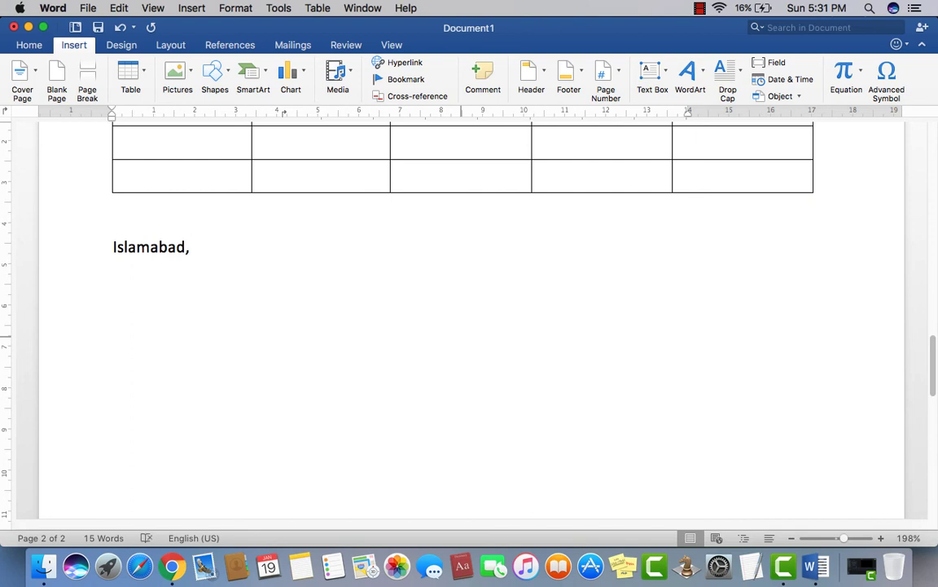
pyautogui.write('Lahore,')
pyautogui.write('Karachi ')
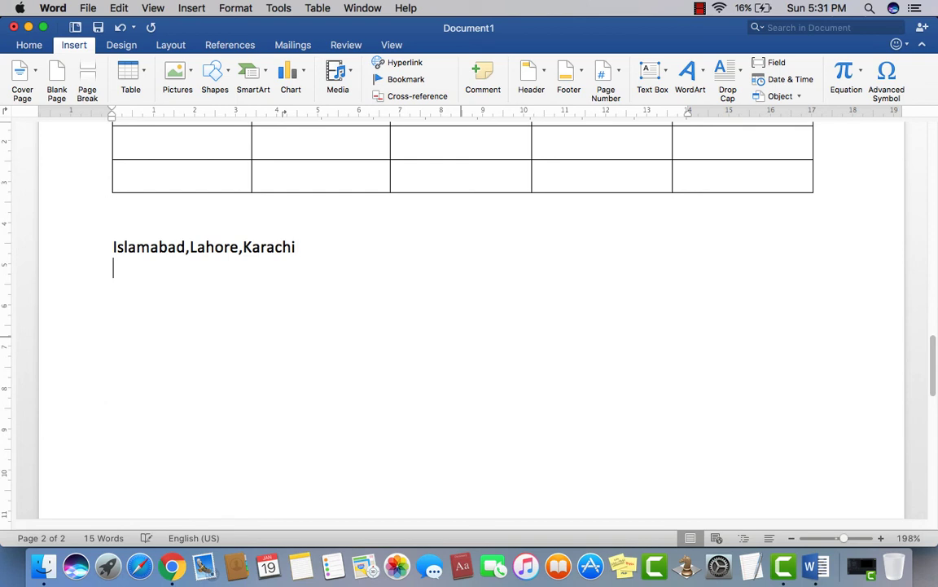
pyautogui.write('Peshawar')
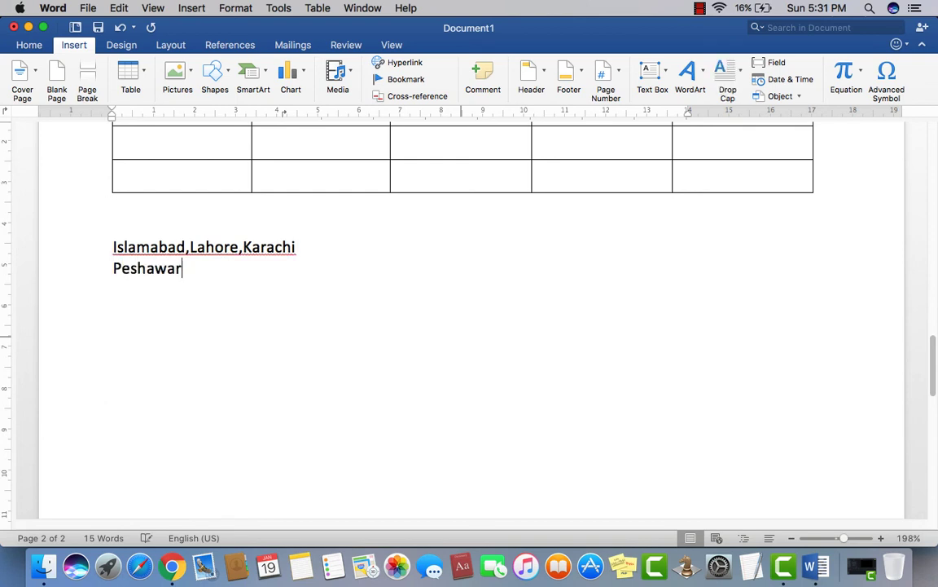
pyautogui.write(', Quett')
pyautogui.write('a, Fai')
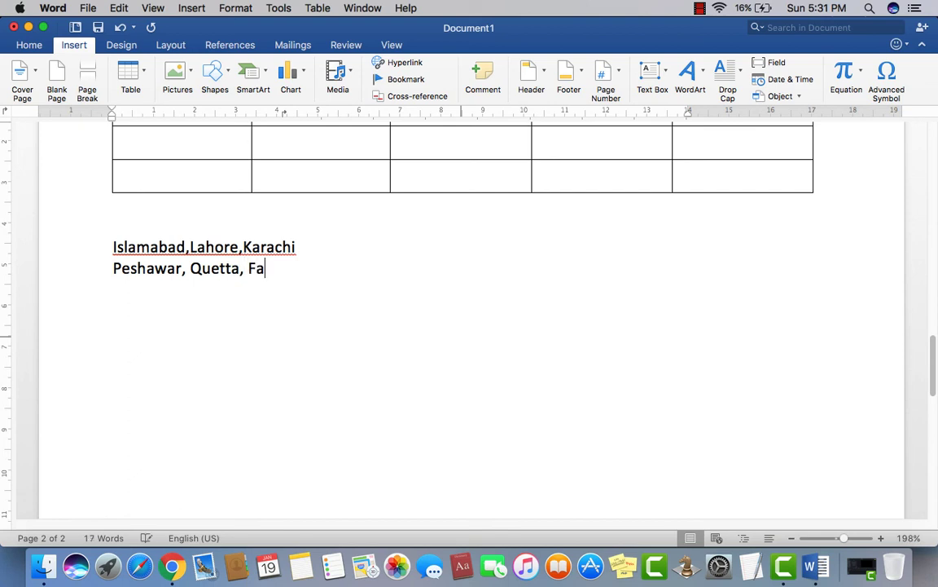
pyautogui.write('salabad')
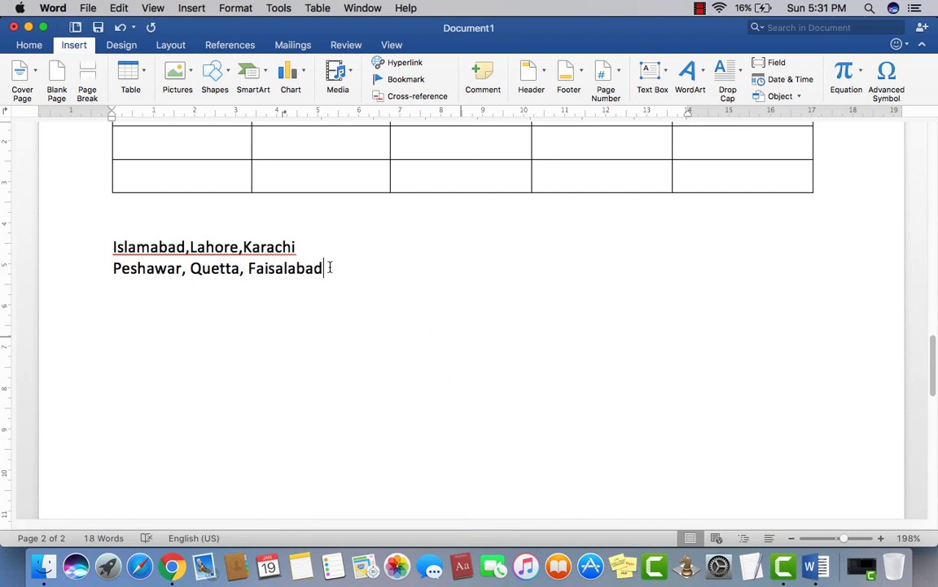
pyautogui.moveTo(330, 267); pyautogui.dragTo(113, 246)
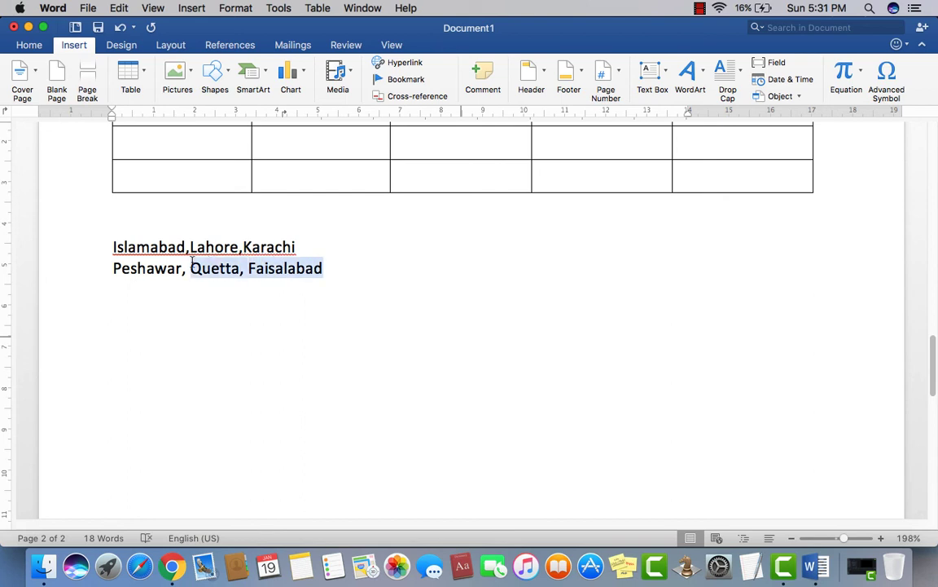
# - Convert the selected city lines into a 3-column table separated at commas, then deselect it
pyautogui.click(148, 78)
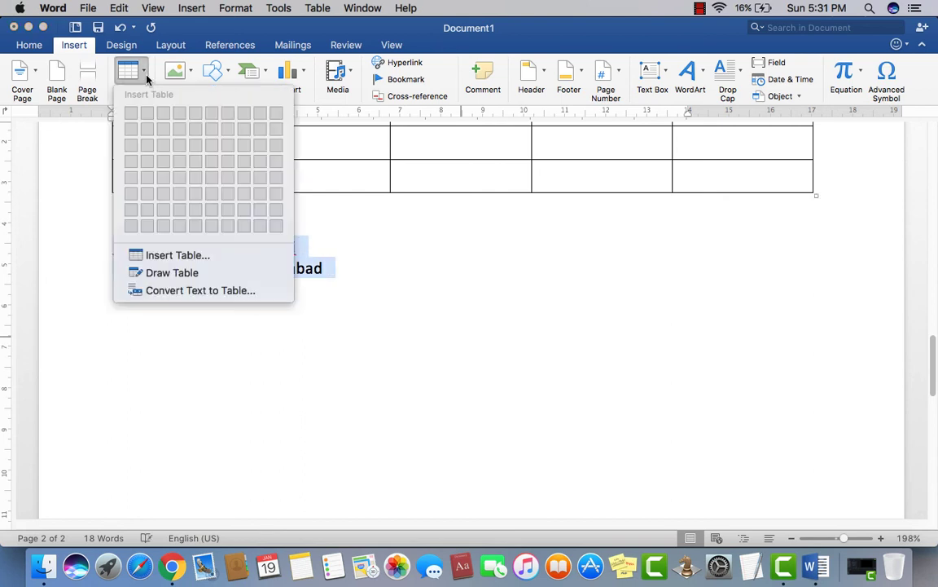
pyautogui.click(170, 291)
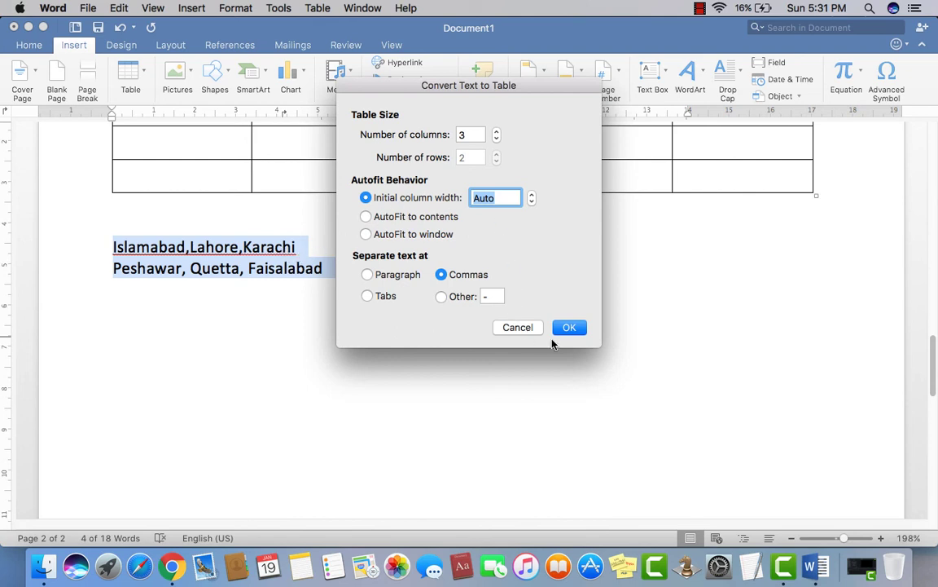
pyautogui.click(570, 329)
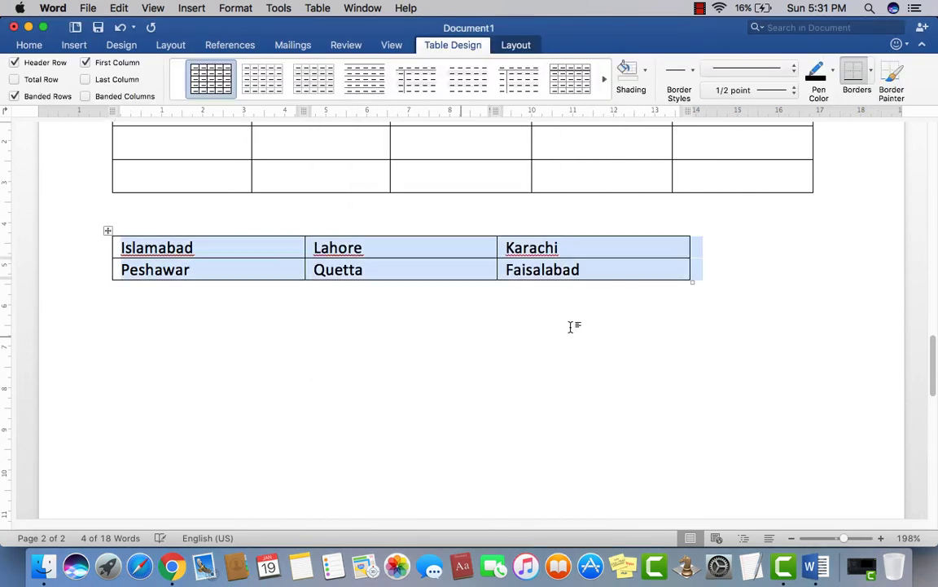
pyautogui.click(570, 327)
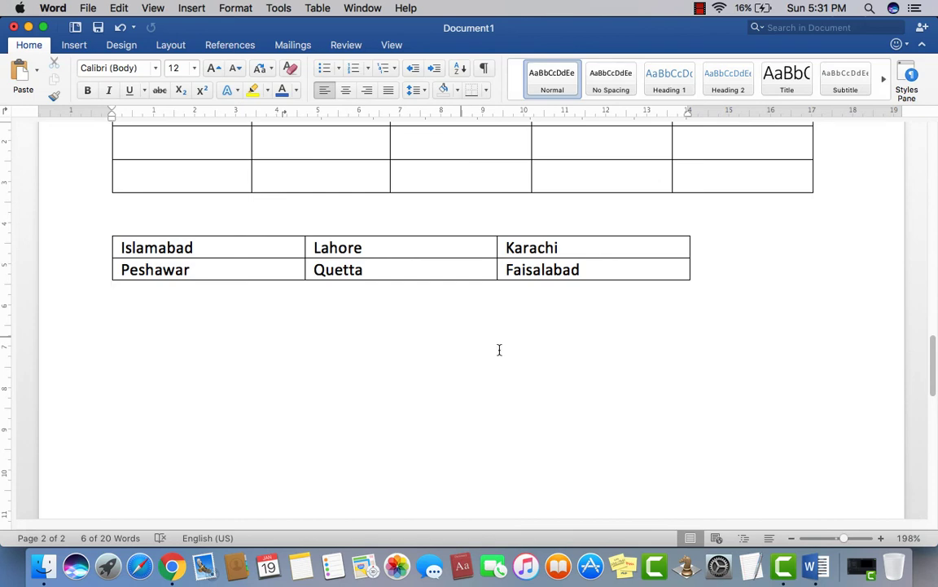
# - Return to page 1 and highlight the red Table title and each of its three bullet lines
pyautogui.scroll(-3, 493, 349)
pyautogui.scroll(10, 493, 350)
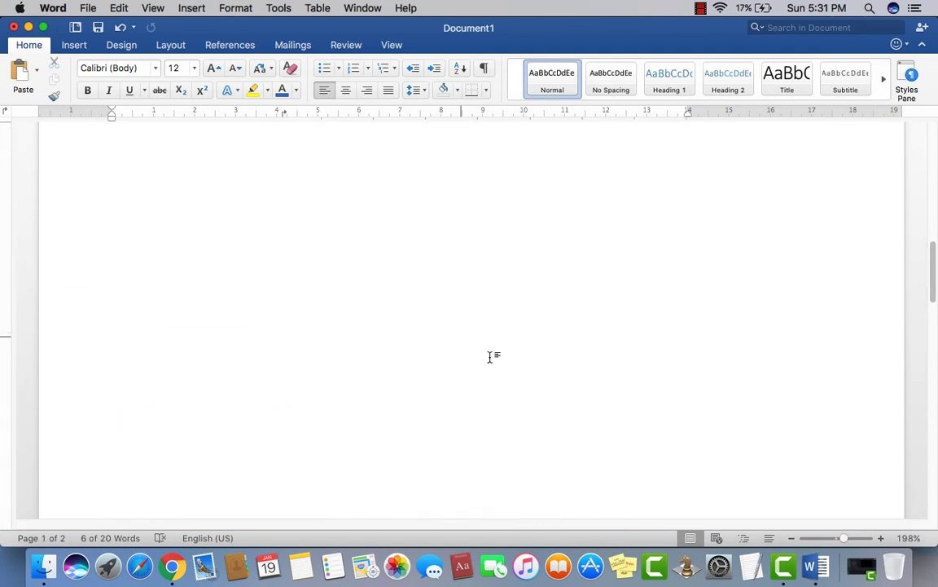
pyautogui.scroll(5, 491, 357)
pyautogui.scroll(6, 489, 360)
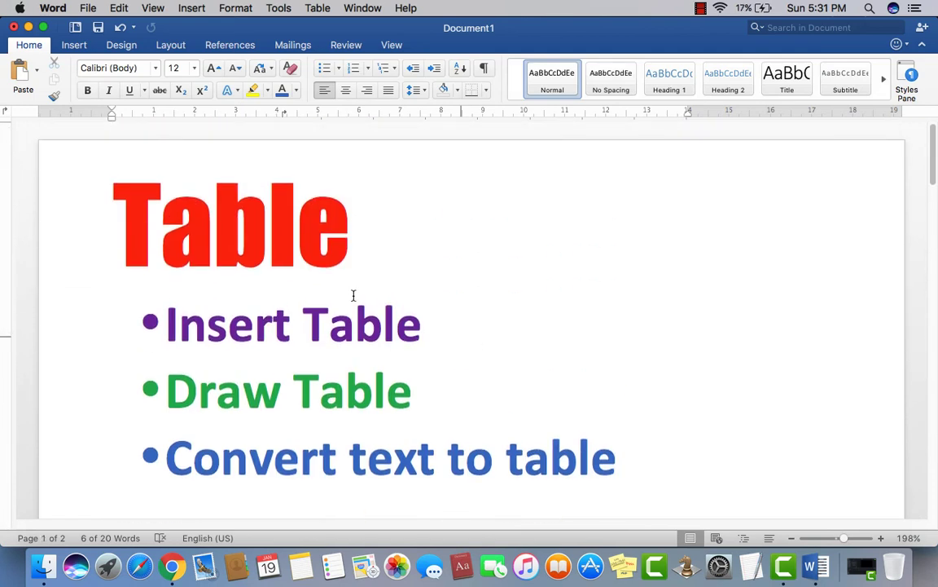
pyautogui.moveTo(268, 230); pyautogui.dragTo(133, 239)
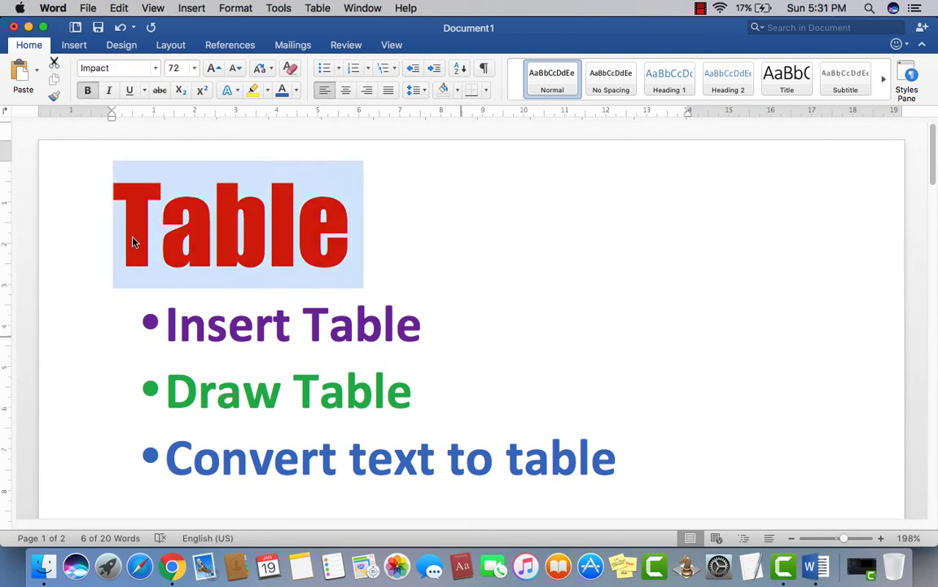
pyautogui.moveTo(162, 331); pyautogui.dragTo(399, 360)
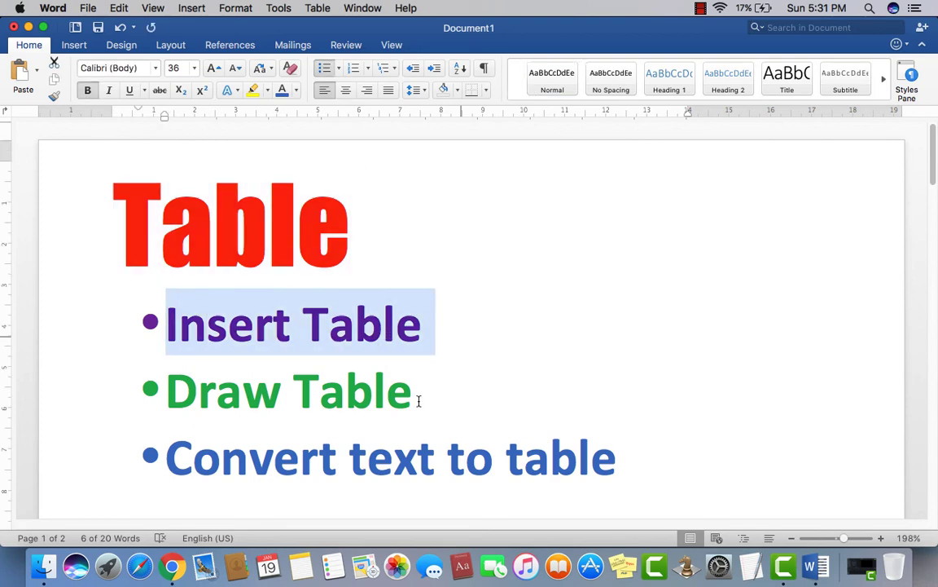
pyautogui.moveTo(419, 401); pyautogui.dragTo(158, 408)
pyautogui.moveTo(169, 465); pyautogui.dragTo(615, 397)
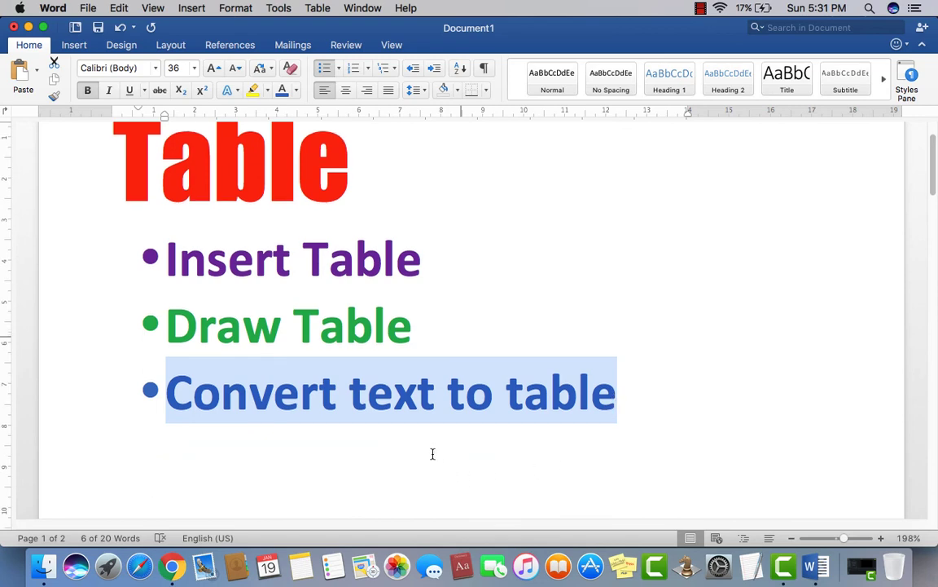
pyautogui.scroll(-2, 432, 452)
pyautogui.scroll(4, 432, 452)
pyautogui.click(435, 403)
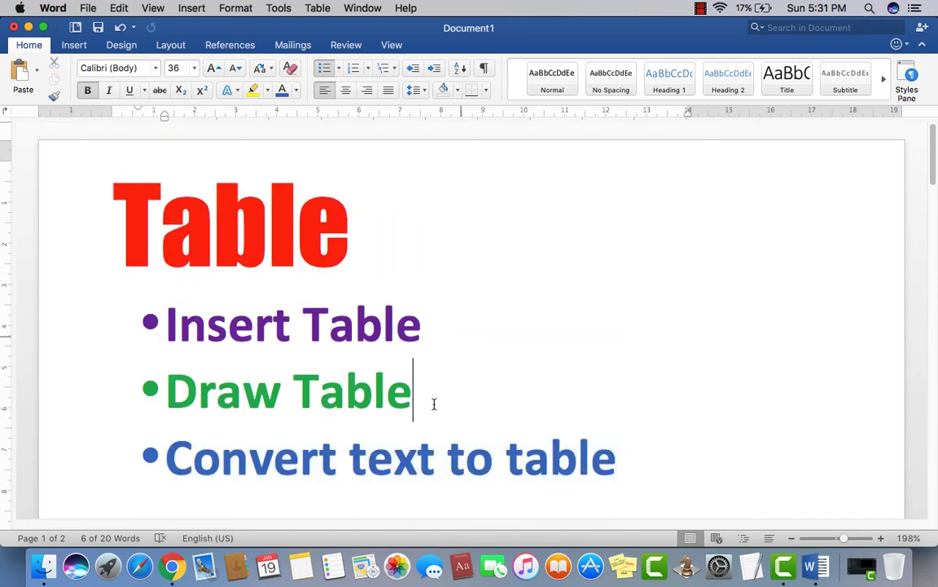